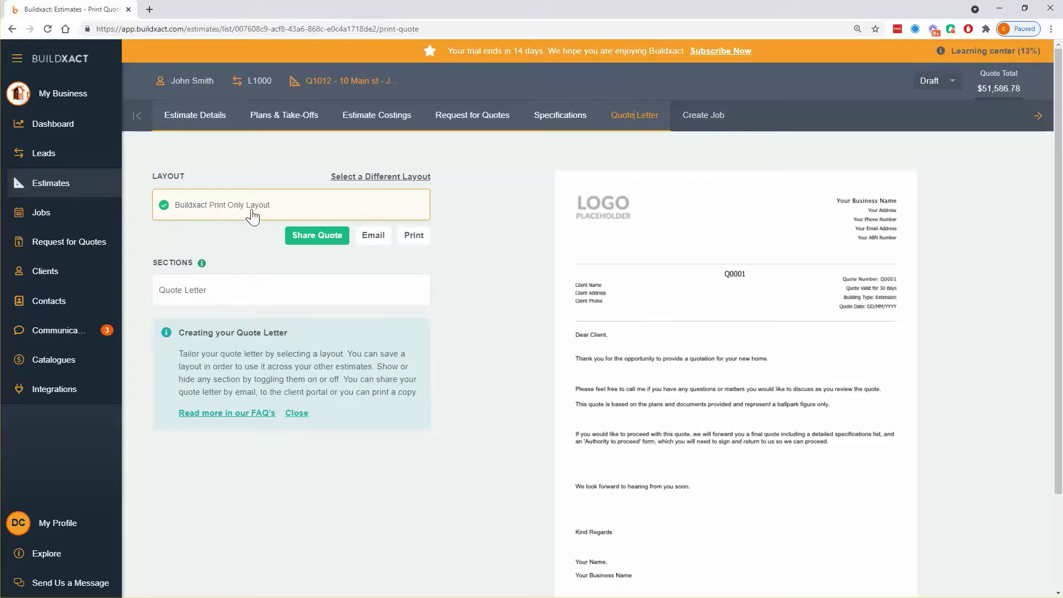
Review the print-only quote letter preview and bring up the list of available layouts.
scroll(642, 354, down, 2)
scroll(642, 367, up, 2)
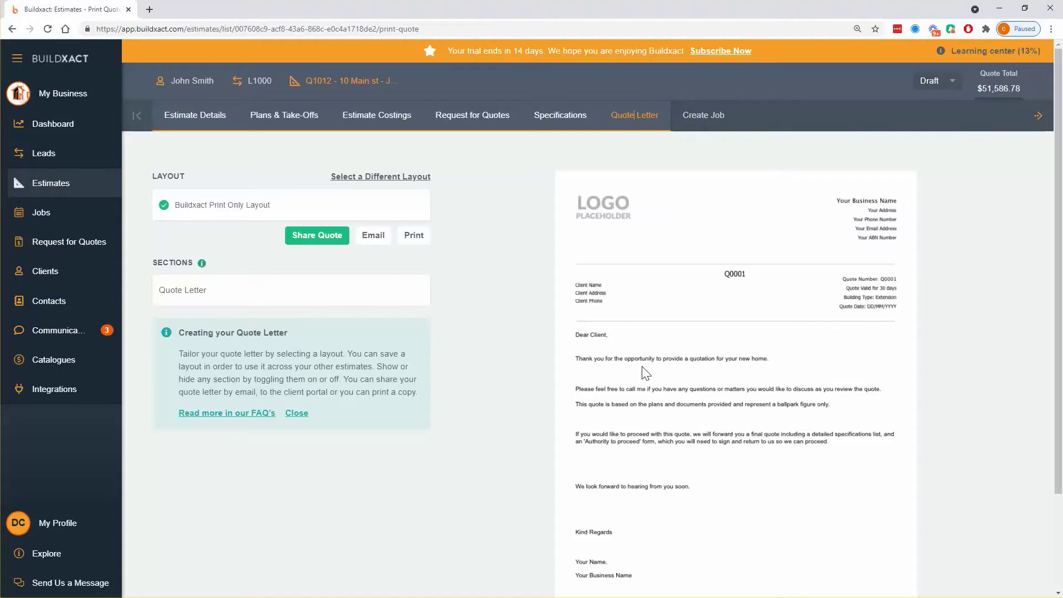
scroll(645, 373, down, 1)
scroll(645, 372, down, 1)
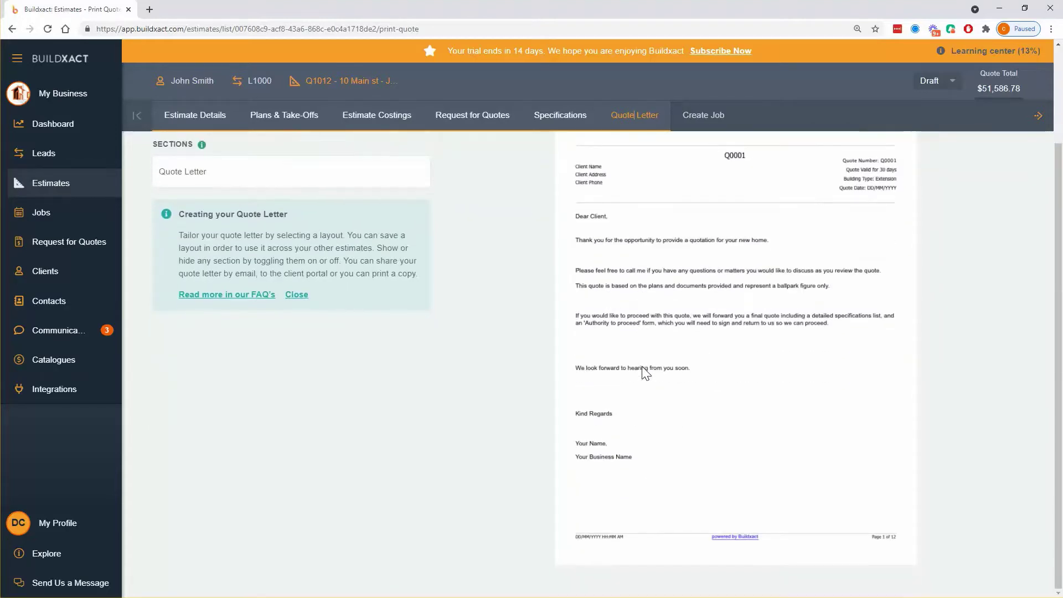
scroll(642, 367, up, 2)
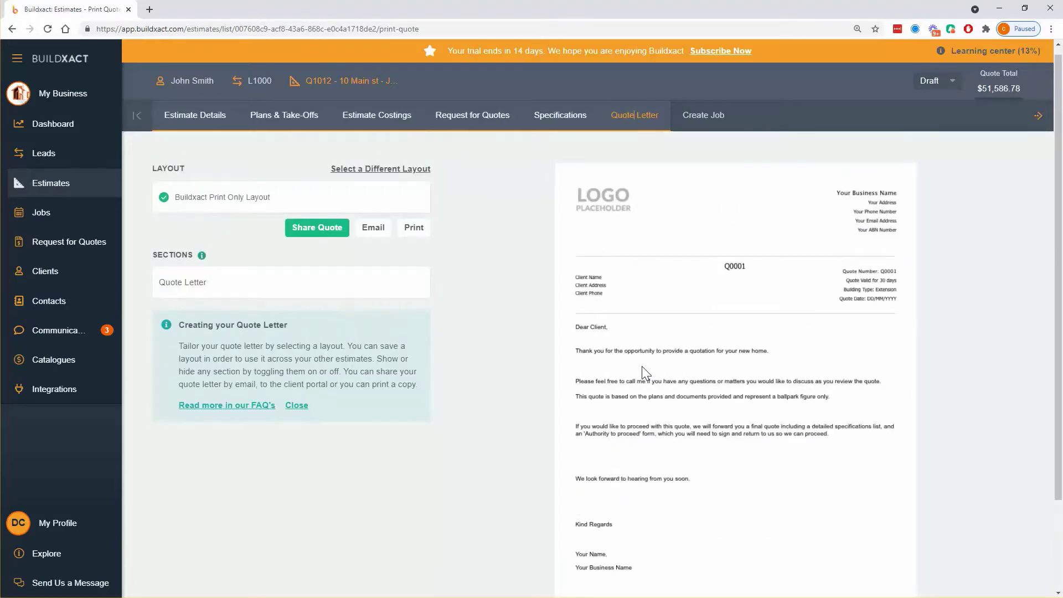
click(386, 169)
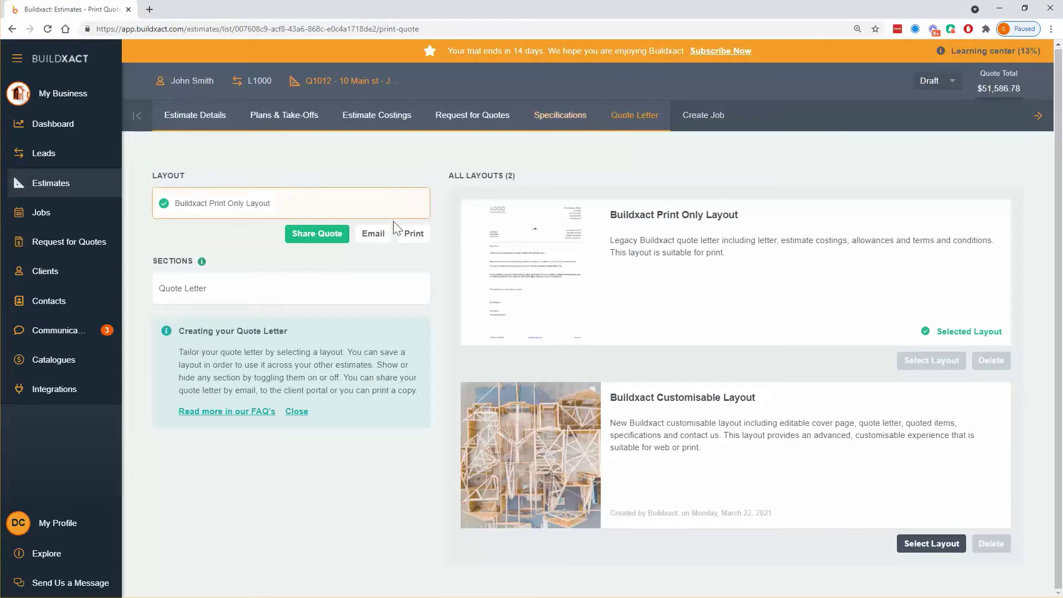
Open the Quote Letter section of the print-only layout with its Quote Body content and settings.
click(260, 294)
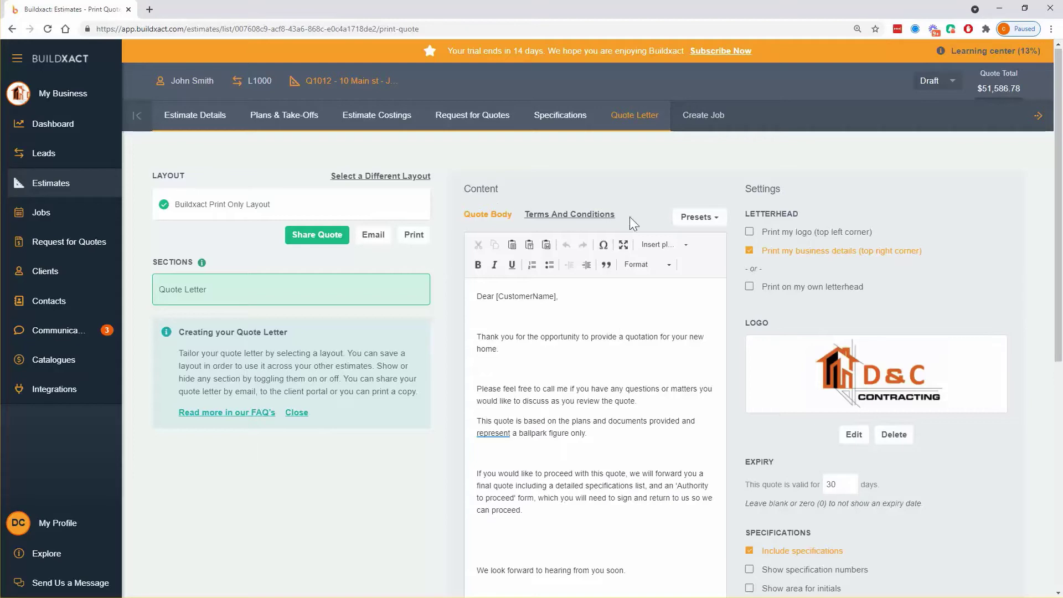
scroll(656, 193, down, 2)
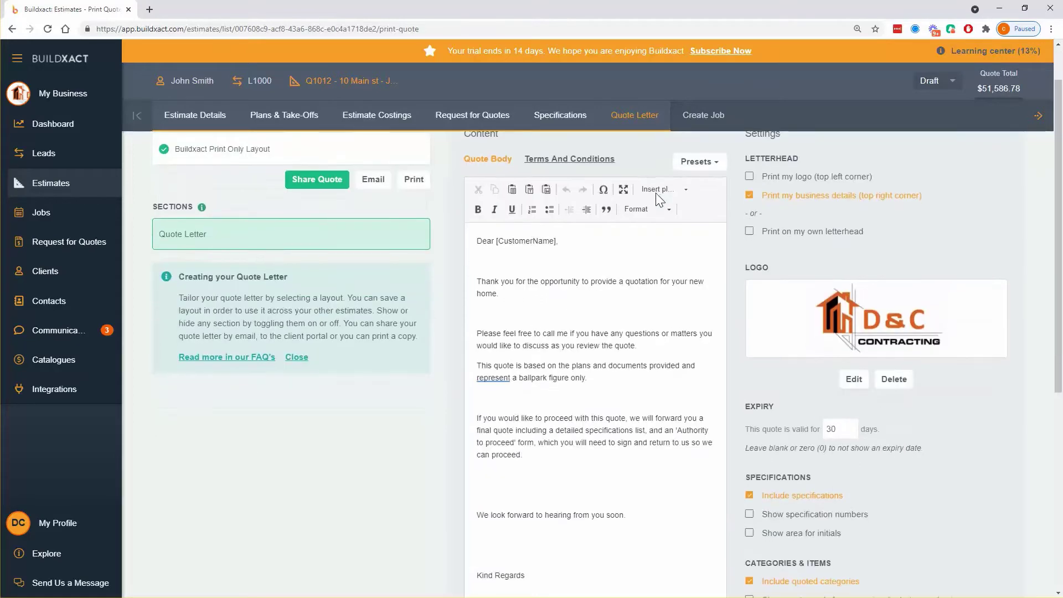
scroll(498, 176, up, 2)
mouse_move(485, 213)
mouse_down()
mouse_move(506, 212)
mouse_move(489, 209)
mouse_up()
click(520, 195)
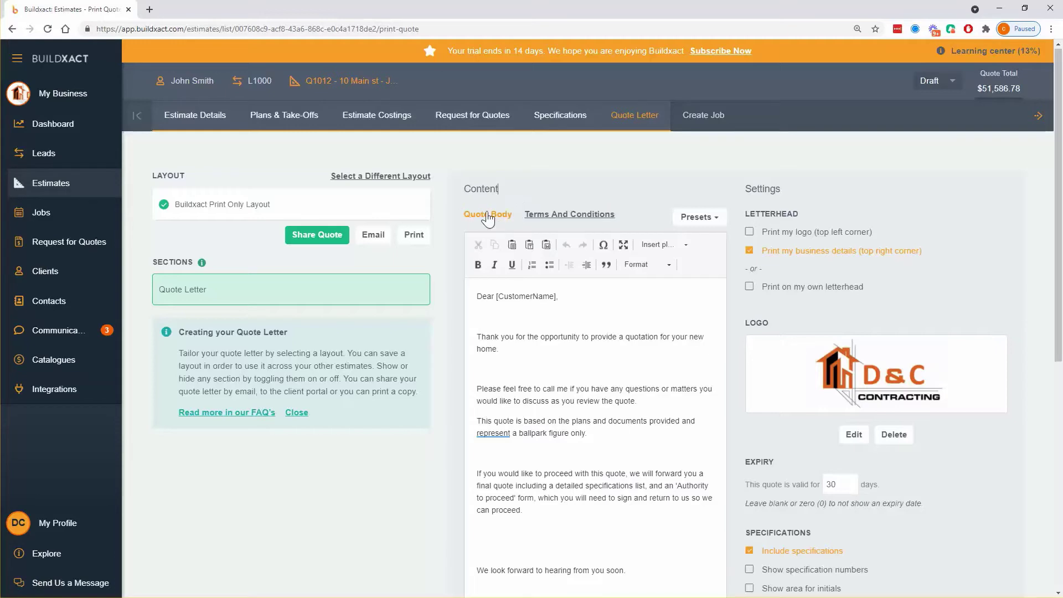
Examine the Terms And Conditions text and look through the quote letter settings beside it.
click(540, 215)
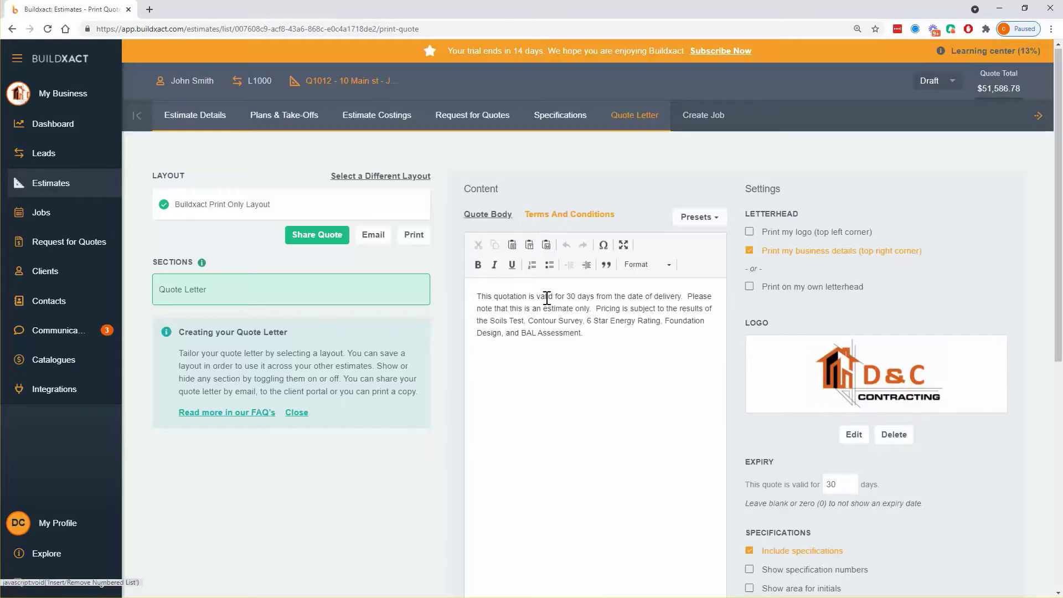
drag(593, 334, 478, 297)
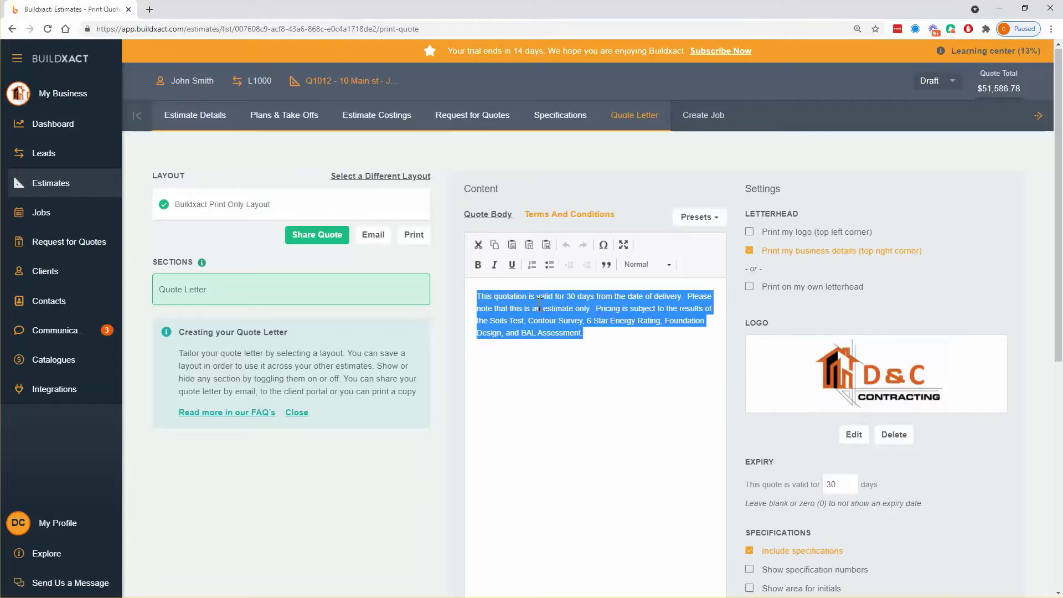
click(590, 334)
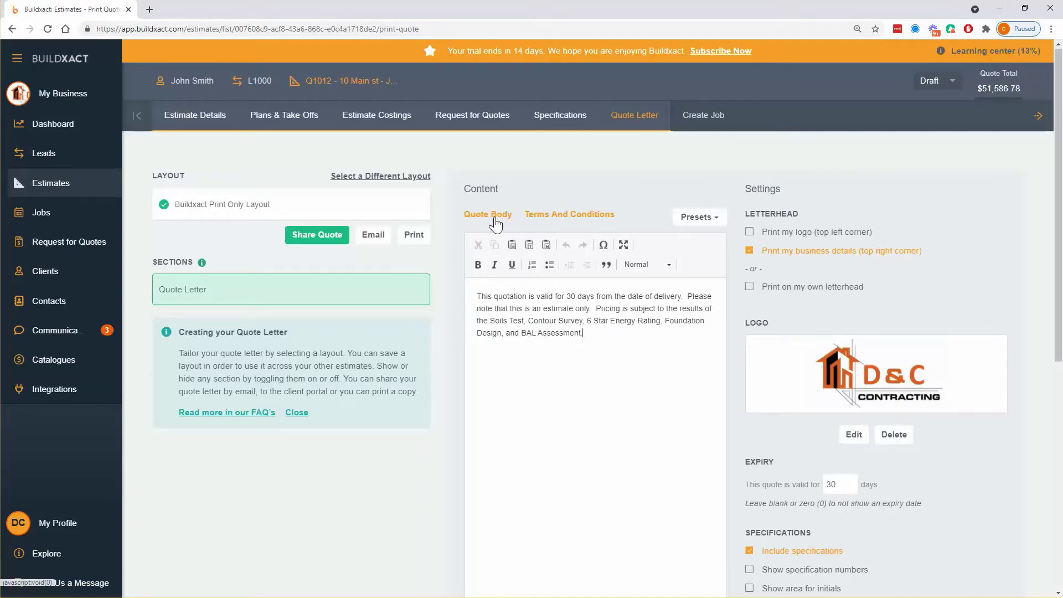
scroll(828, 393, down, 7)
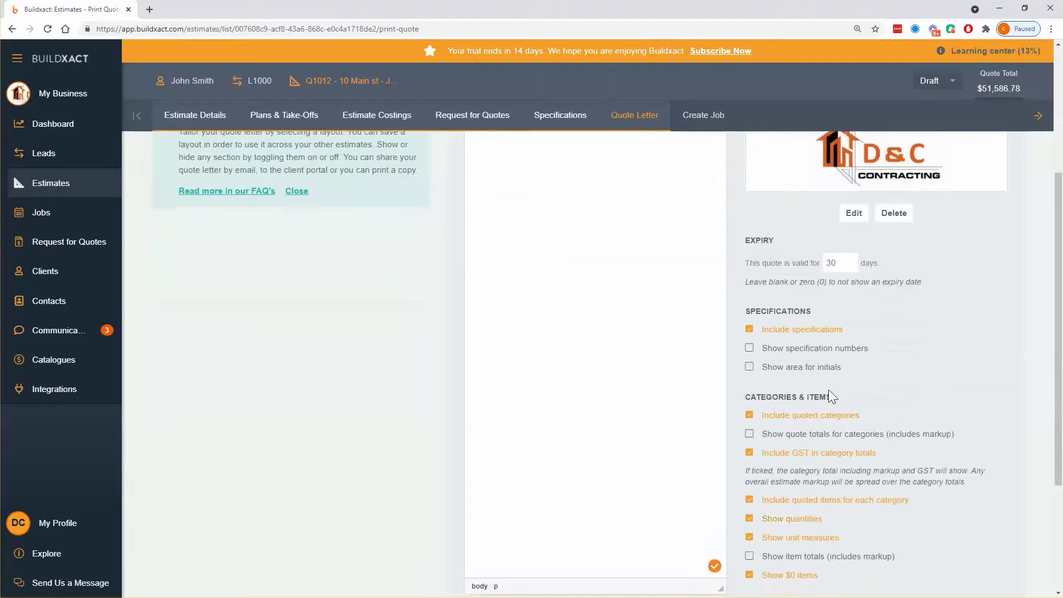
scroll(828, 397, up, 5)
scroll(828, 397, up, 2)
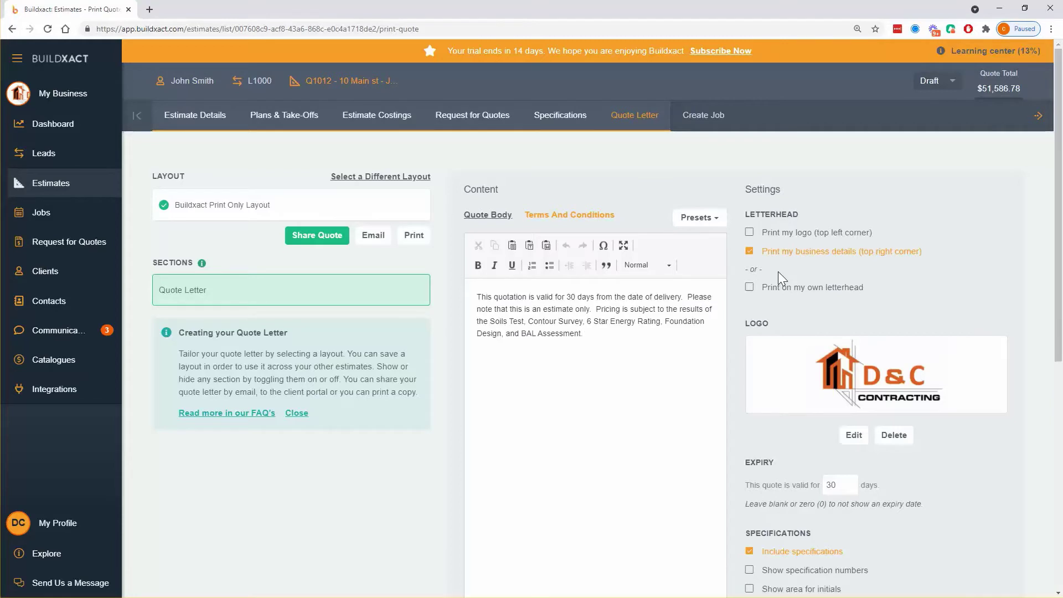
Return to the Quote Body and examine the customer name placeholder, the preset options and the available placeholders.
click(498, 219)
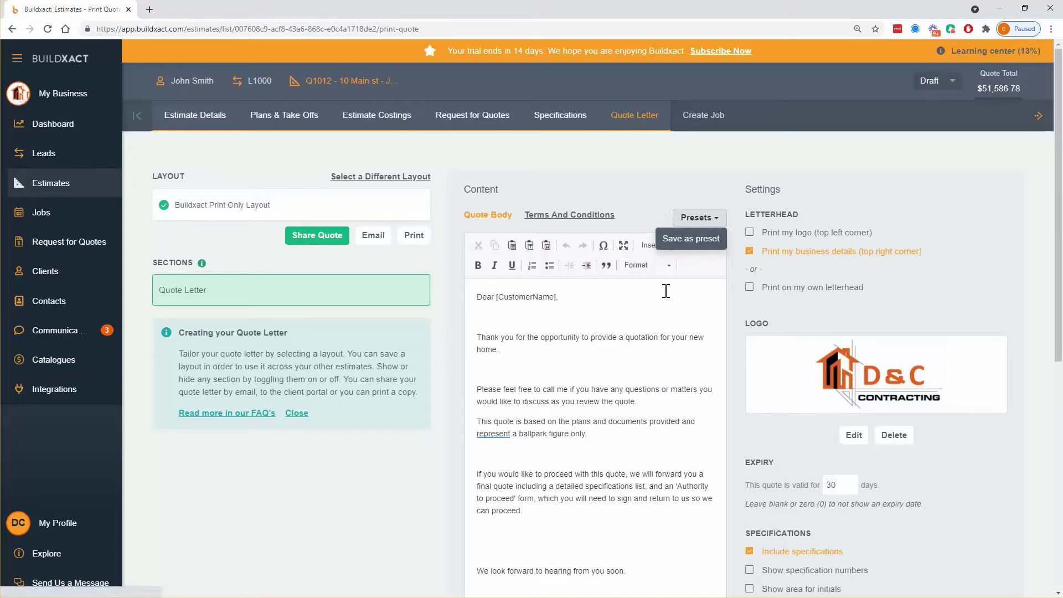
click(573, 304)
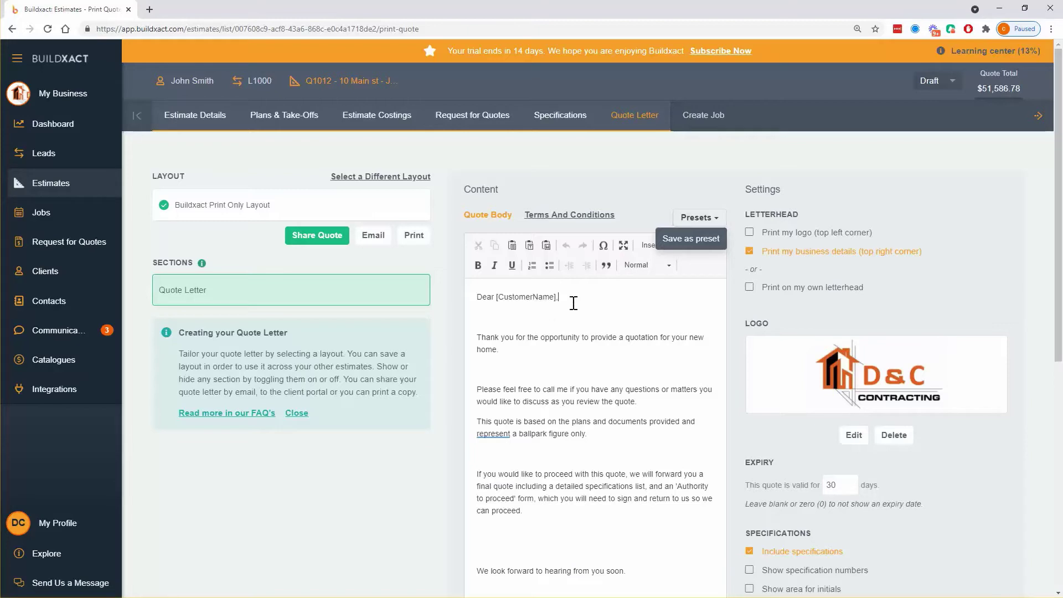
drag(497, 296, 576, 303)
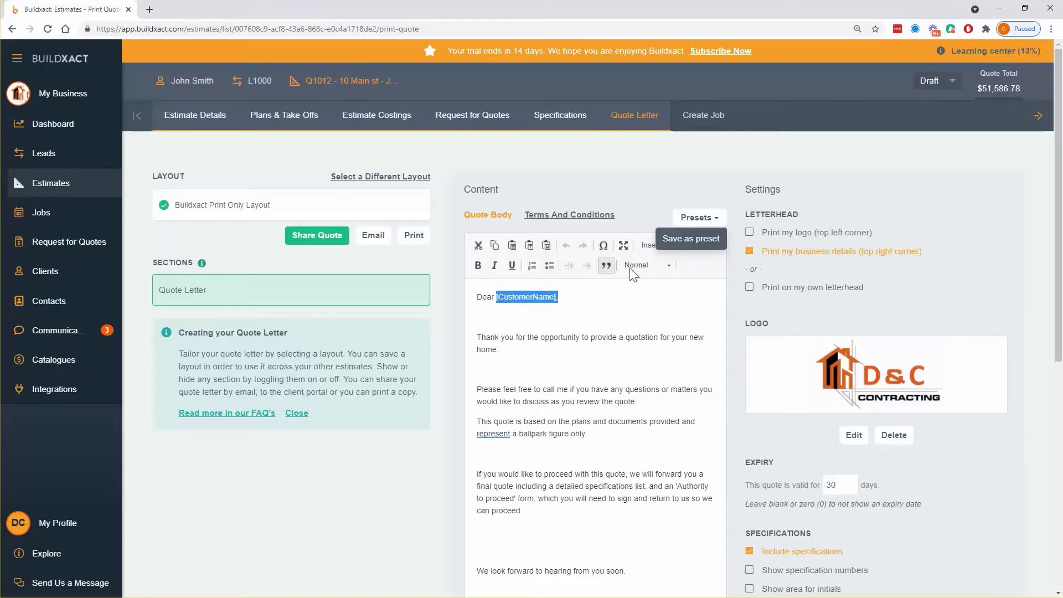
click(702, 217)
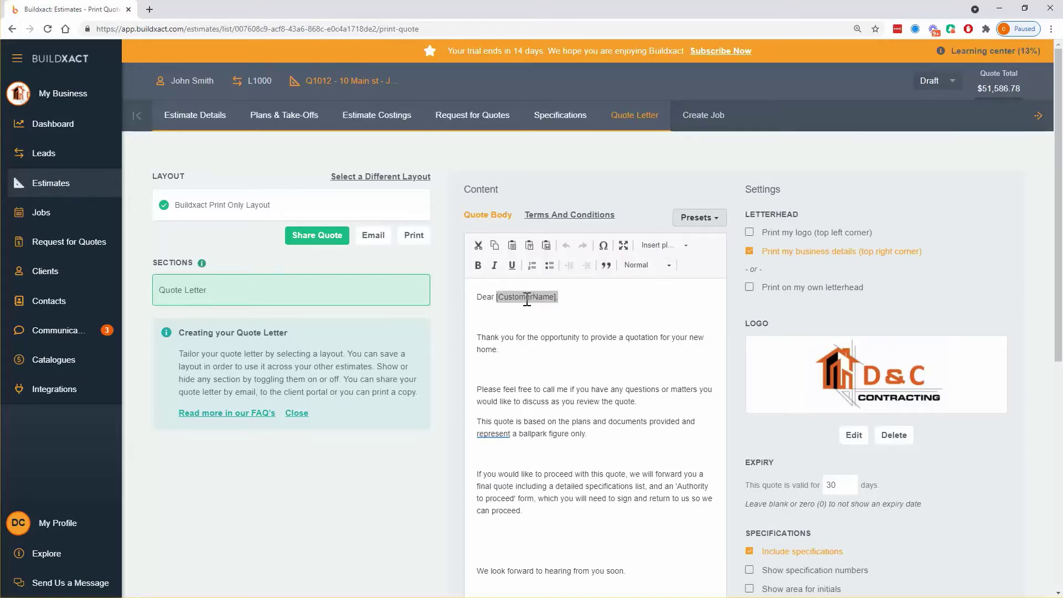
click(520, 302)
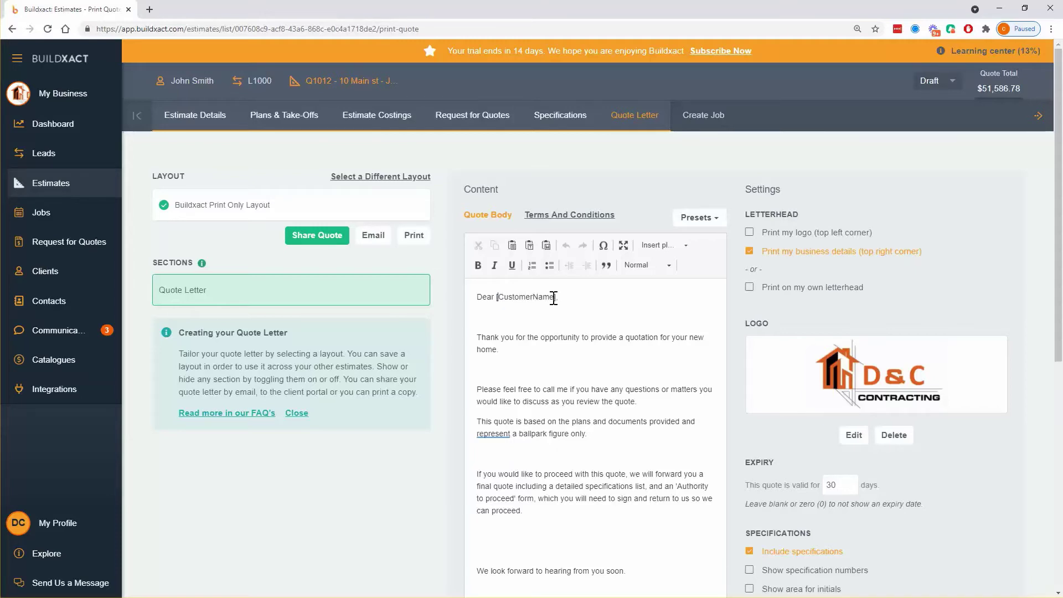
click(684, 245)
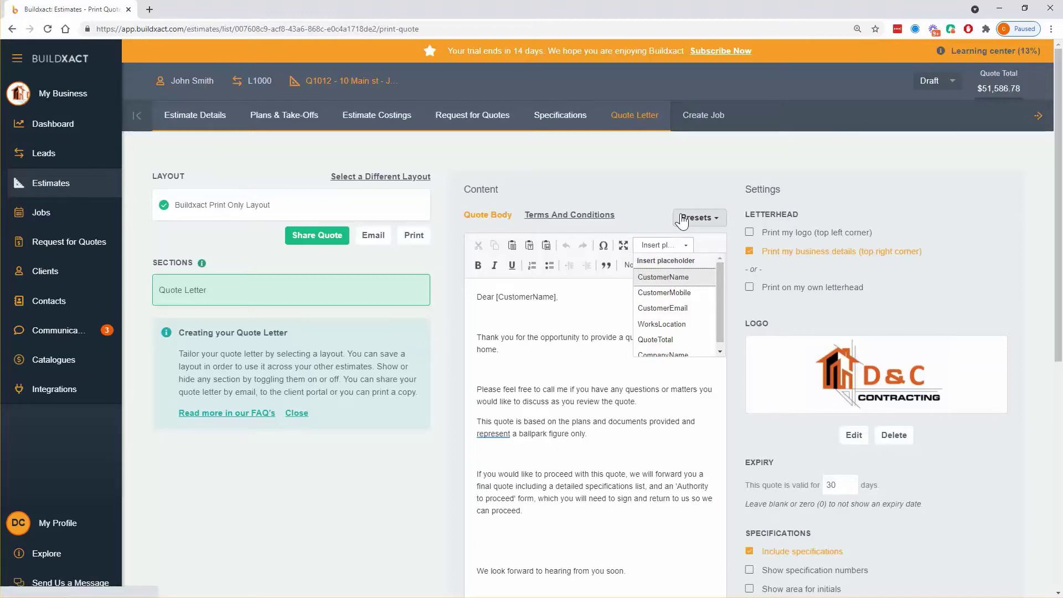
click(572, 250)
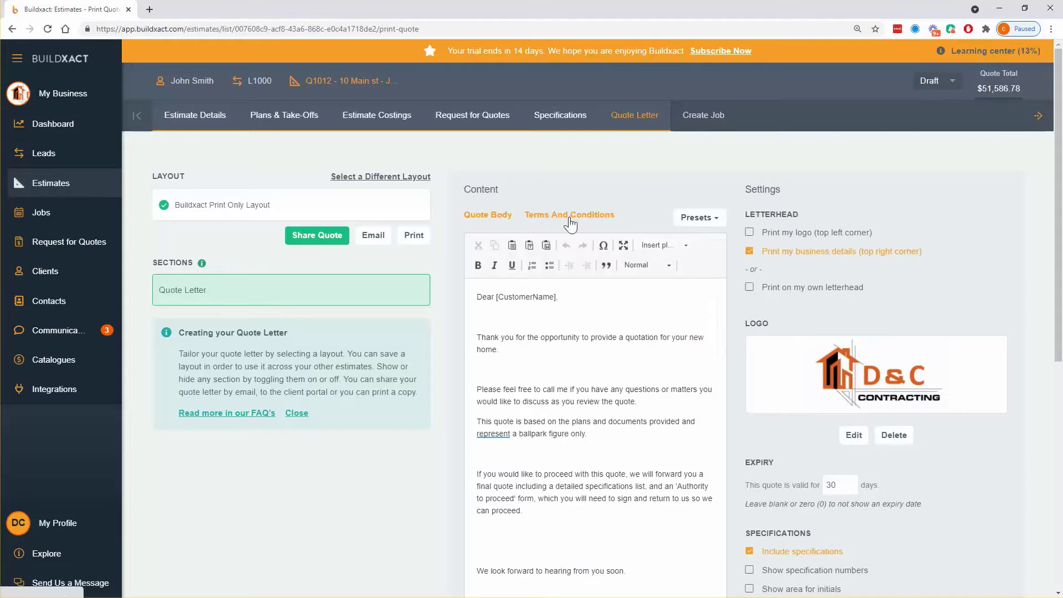
Show the Terms And Conditions content again and highlight its whole paragraph.
click(570, 221)
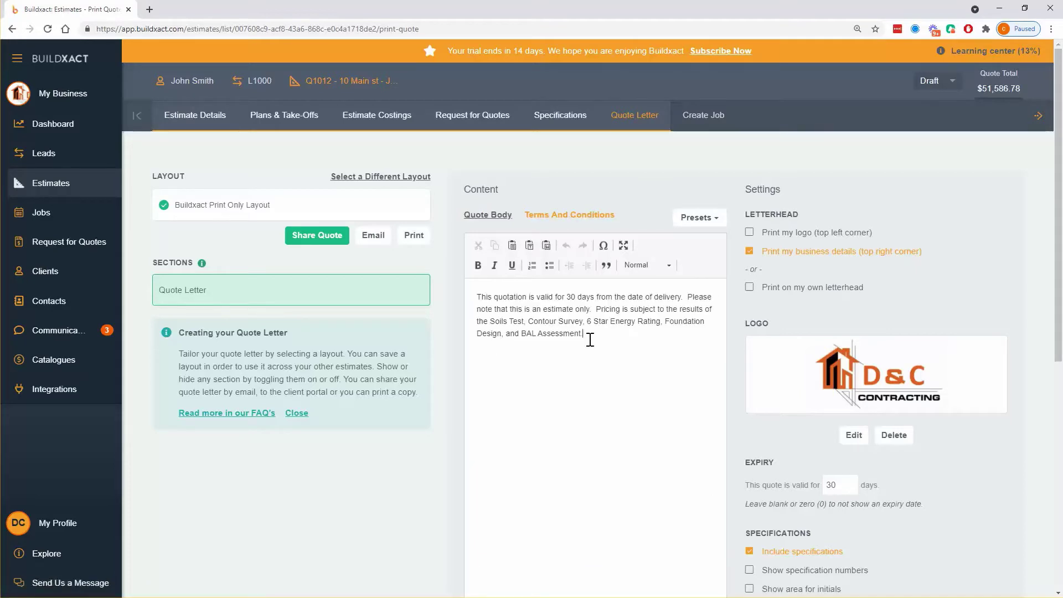
drag(589, 336, 447, 295)
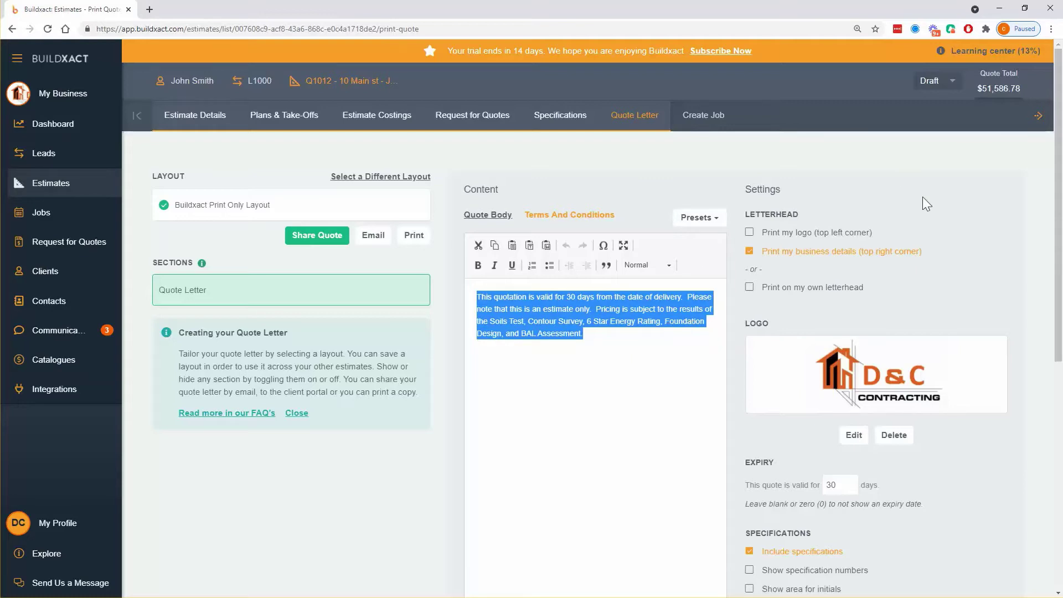
click(892, 215)
Enable printing the logo in the letterhead's top left corner, alongside the business details in the top right.
click(832, 232)
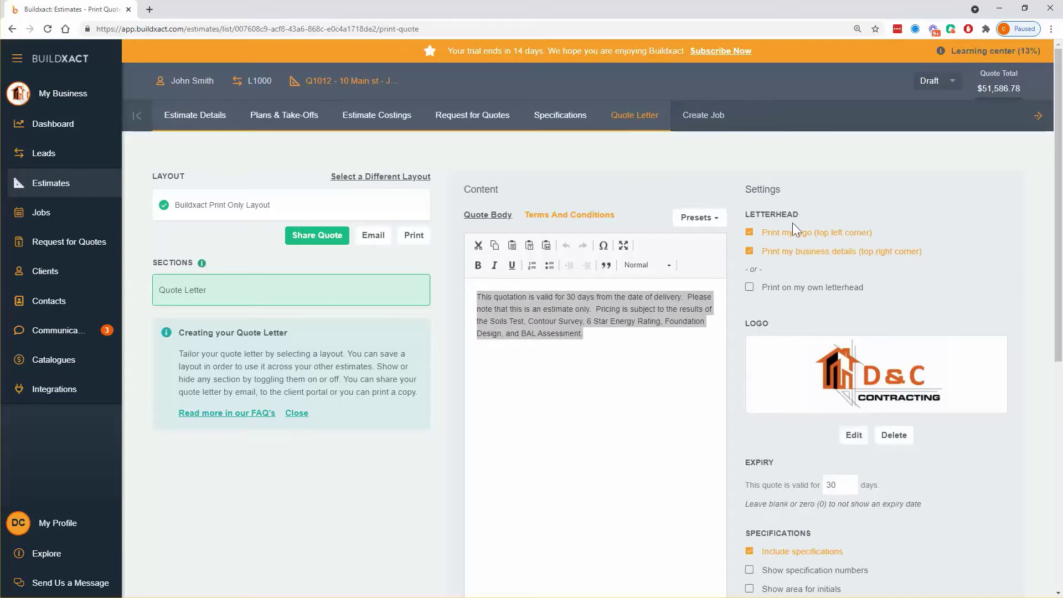
drag(763, 232, 878, 227)
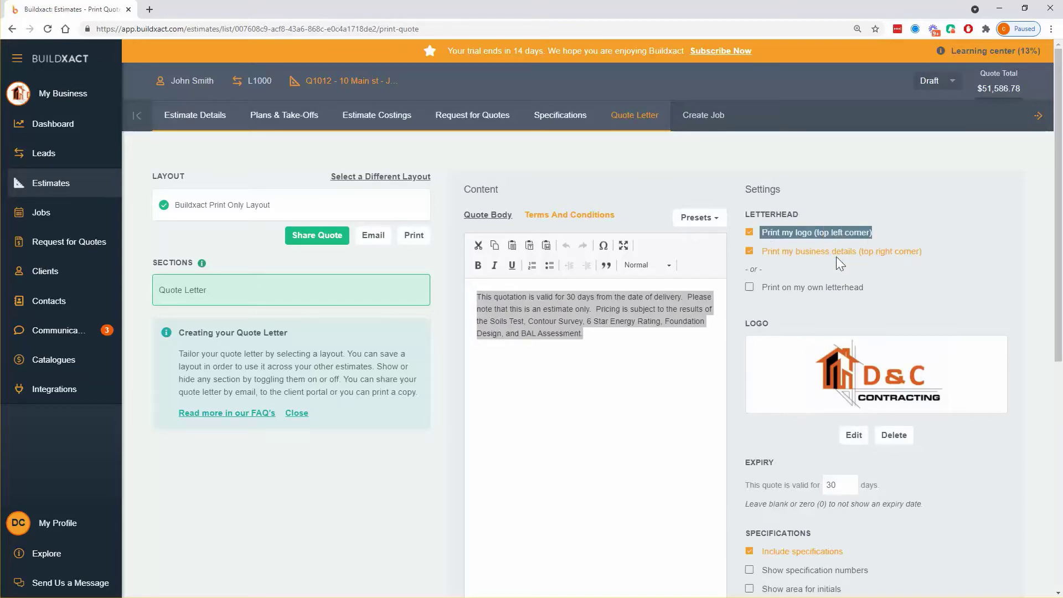
drag(767, 251, 898, 250)
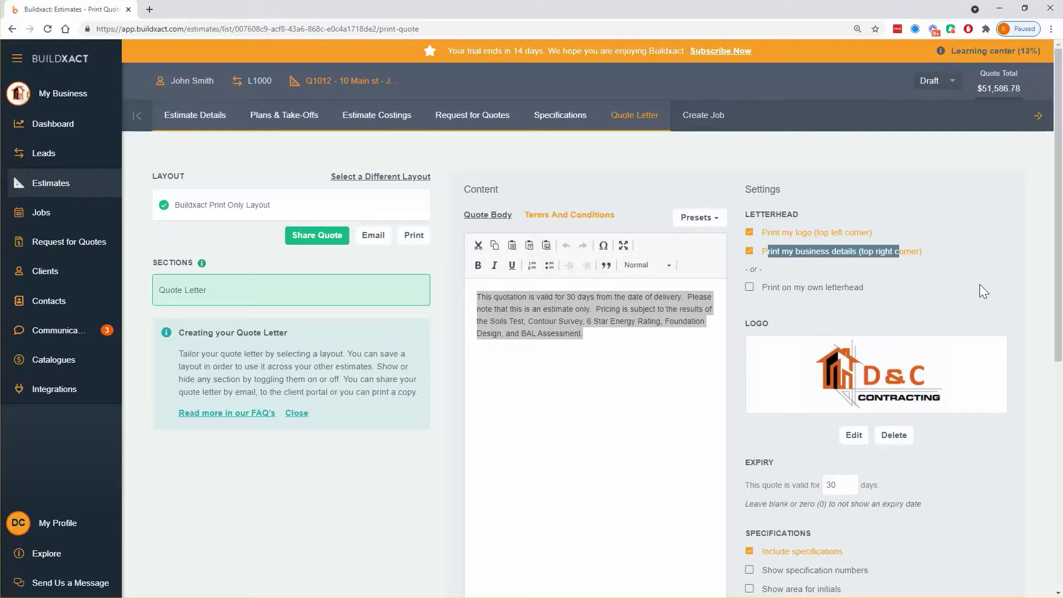
Examine the logo, quote expiry, specifications, and categories and items settings of the quote letter.
scroll(979, 284, down, 2)
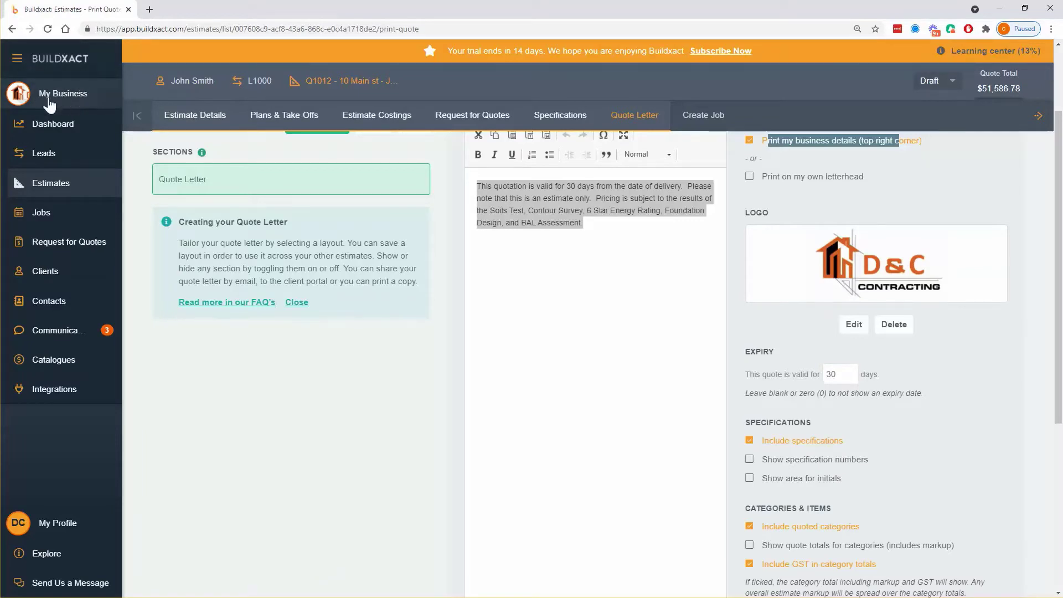
scroll(977, 359, down, 2)
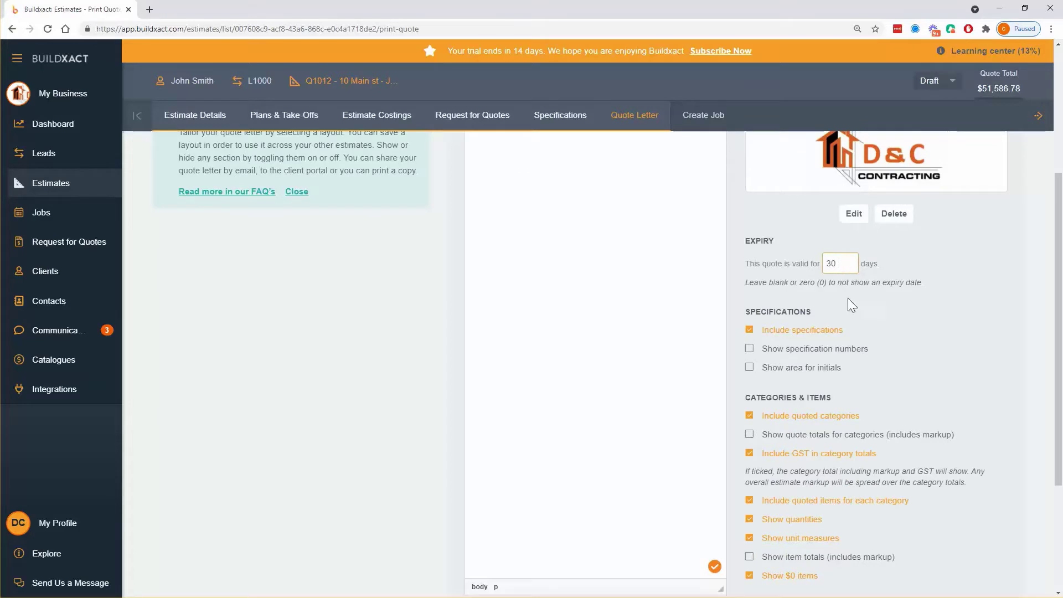
scroll(864, 316, down, 1)
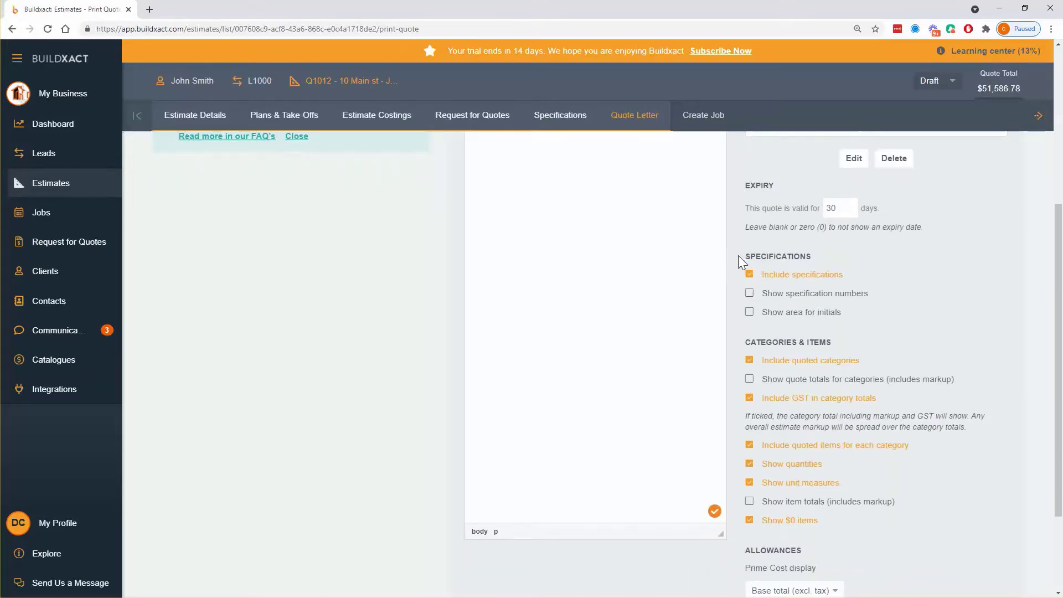
drag(739, 255, 891, 522)
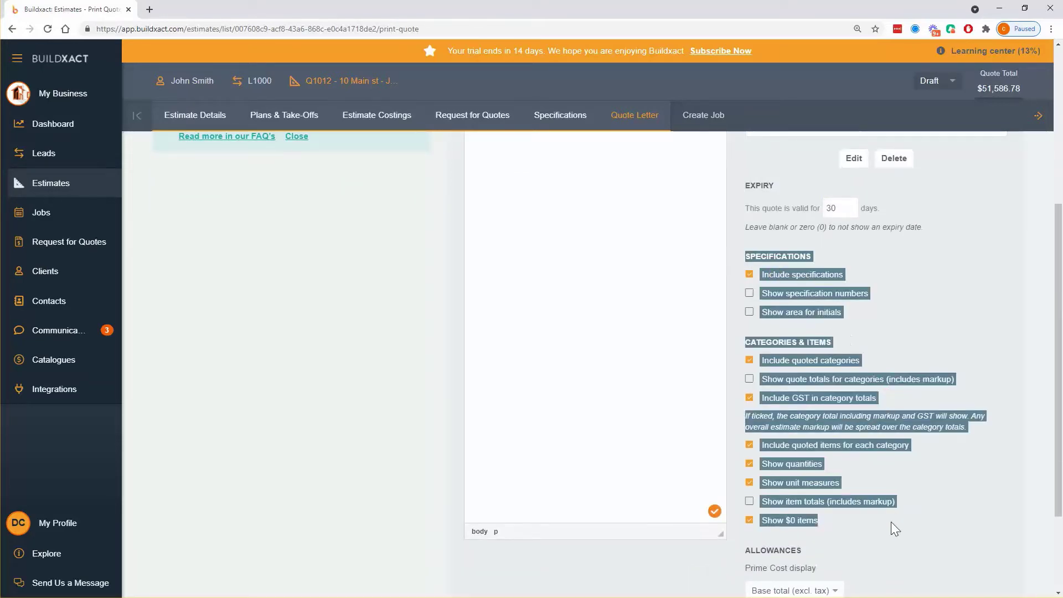
click(925, 321)
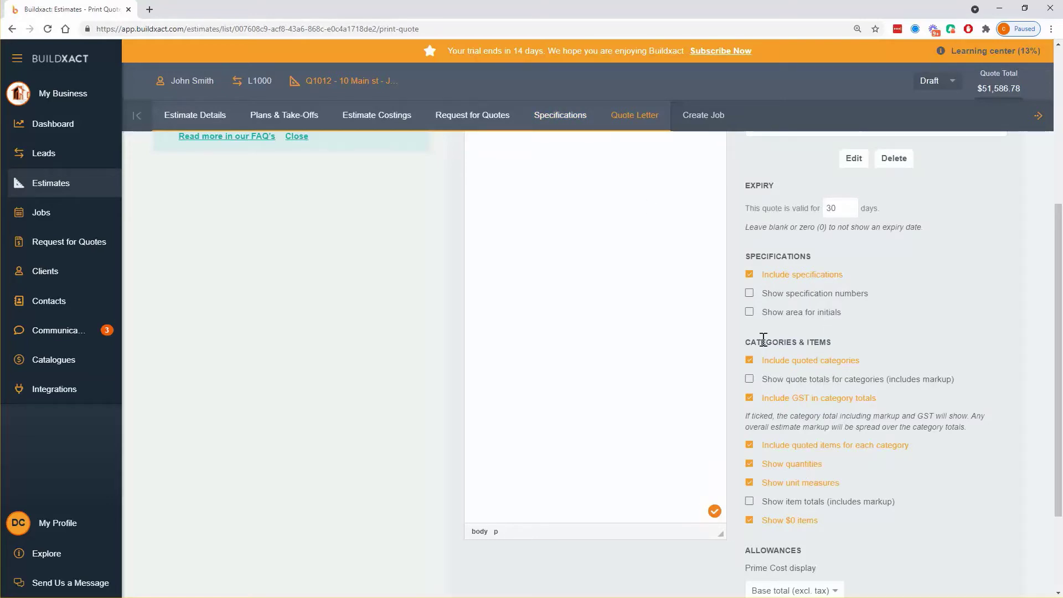
Exclude quoted items for each category and show quote totals for categories including markup.
scroll(763, 339, down, 1)
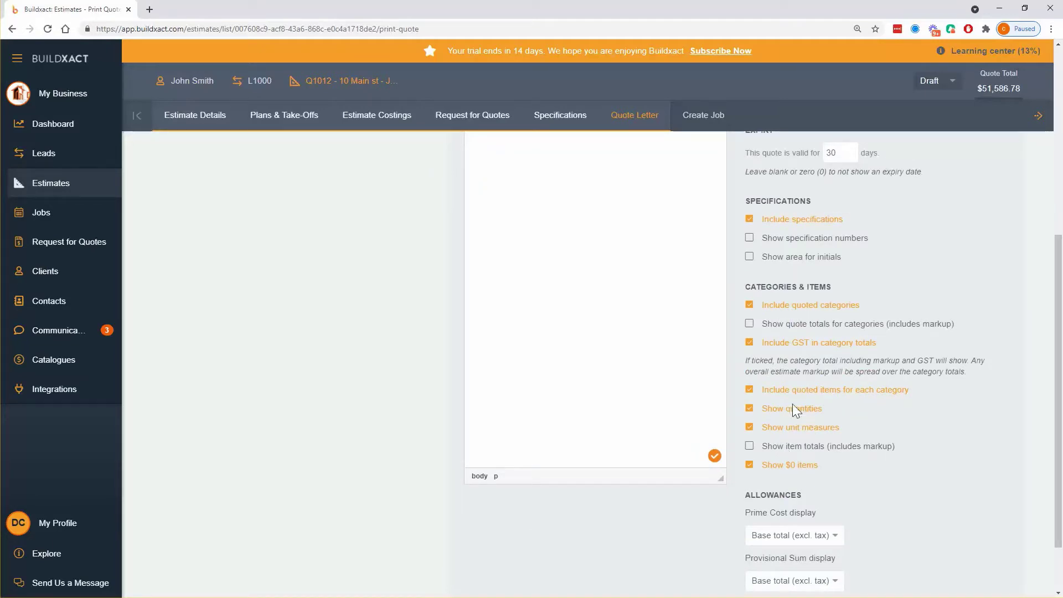
click(748, 389)
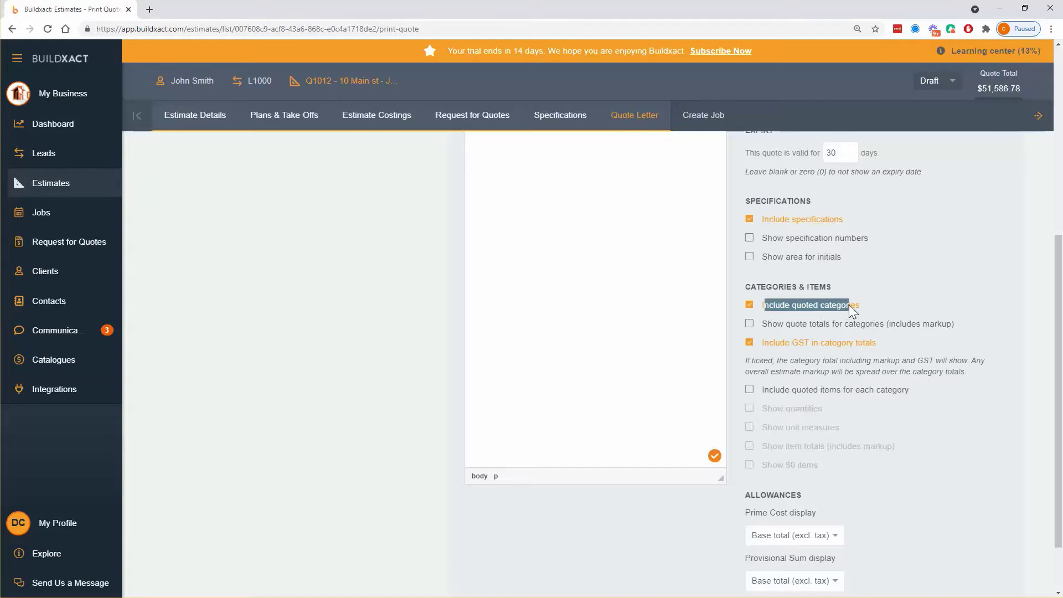
click(783, 324)
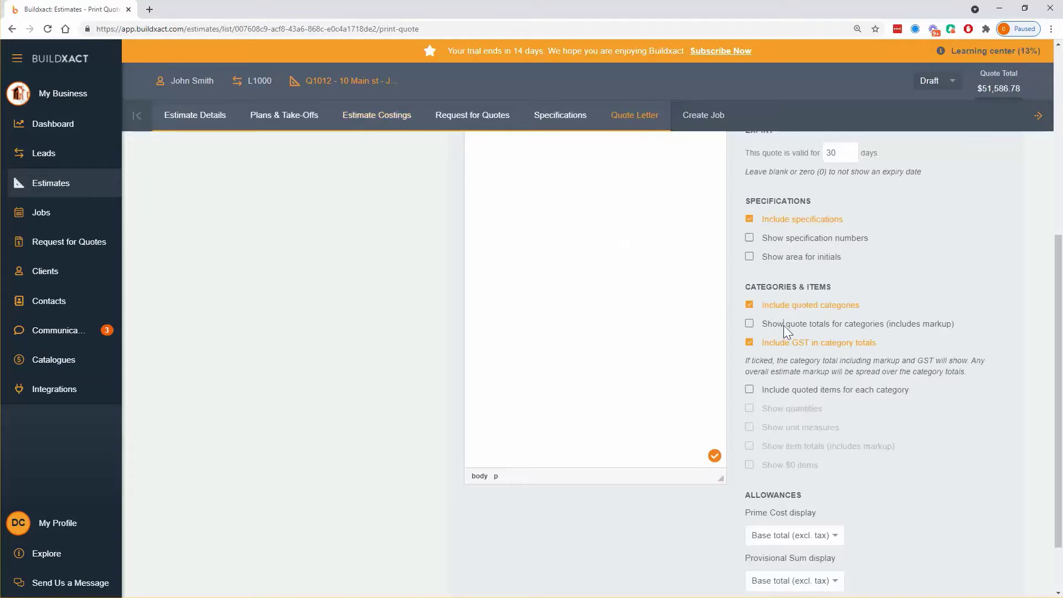
click(750, 323)
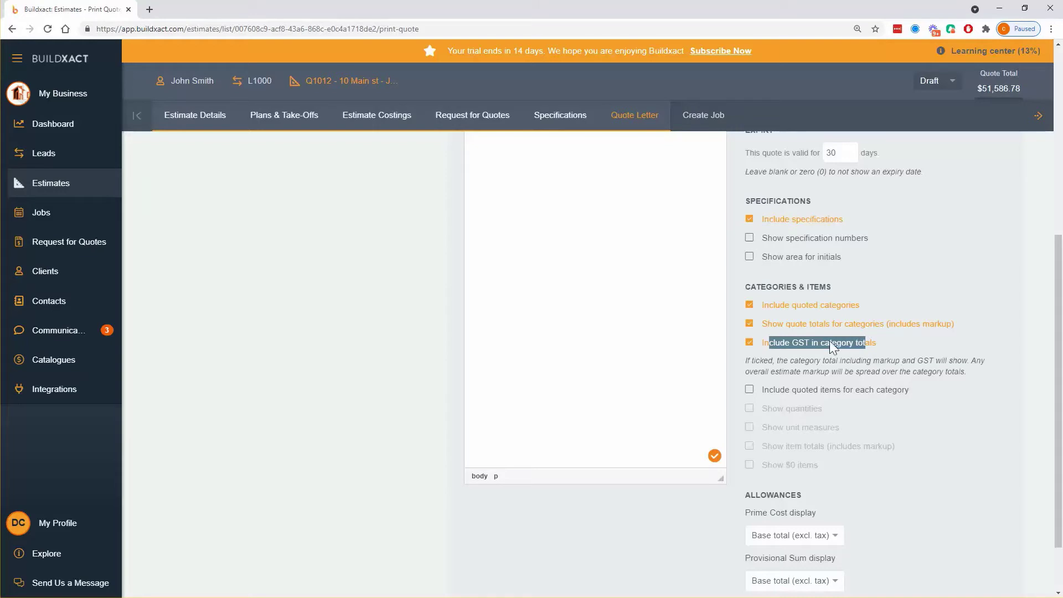
Set both the Prime Cost display and the Provisional Sum display to Full Breakdown (incl. tax and markup).
scroll(837, 390, down, 2)
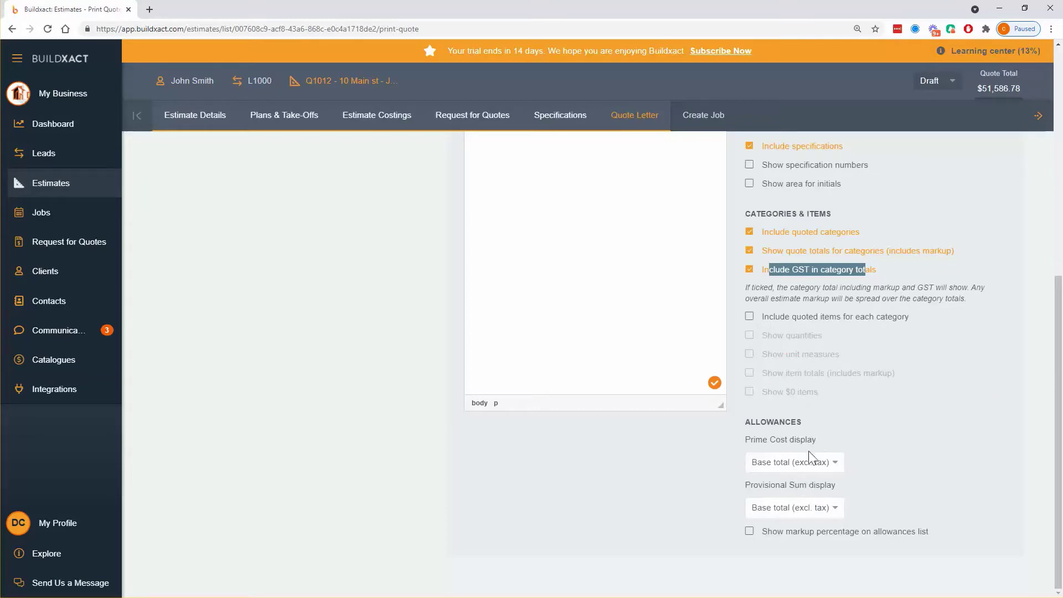
click(793, 463)
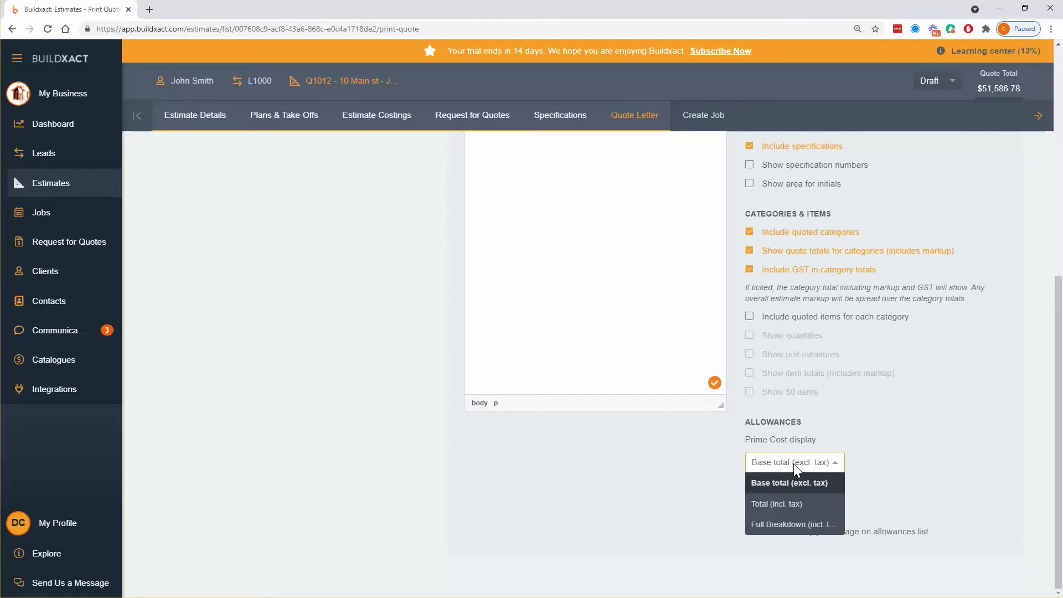
click(852, 444)
click(805, 460)
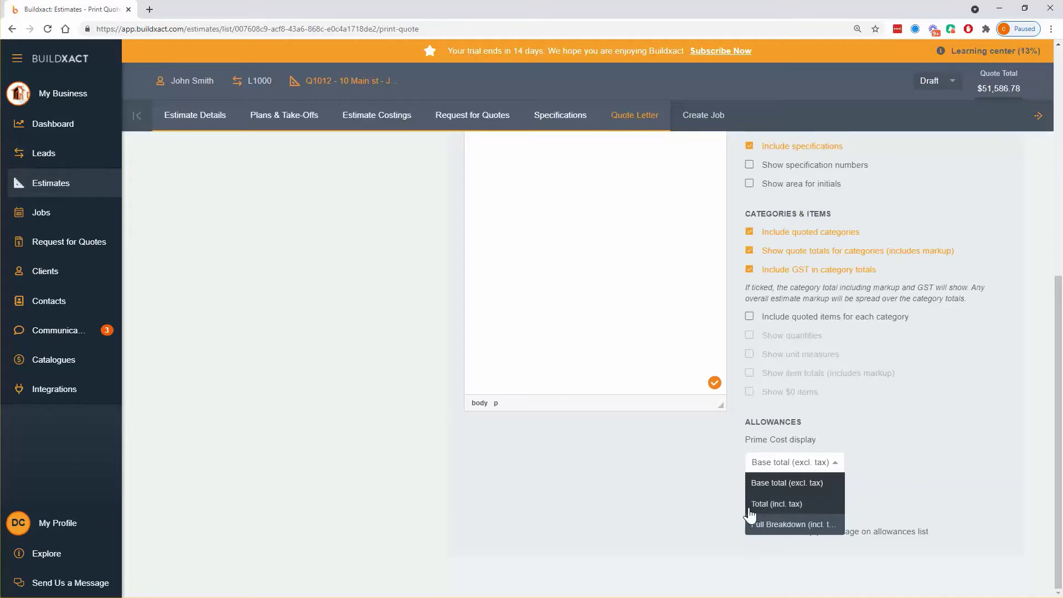
click(787, 526)
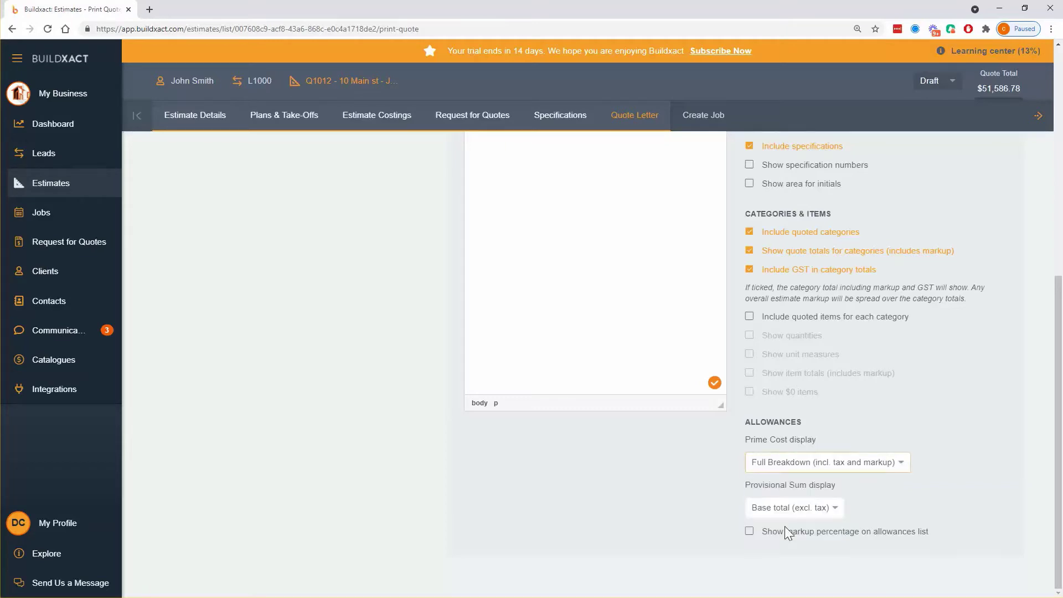
click(802, 507)
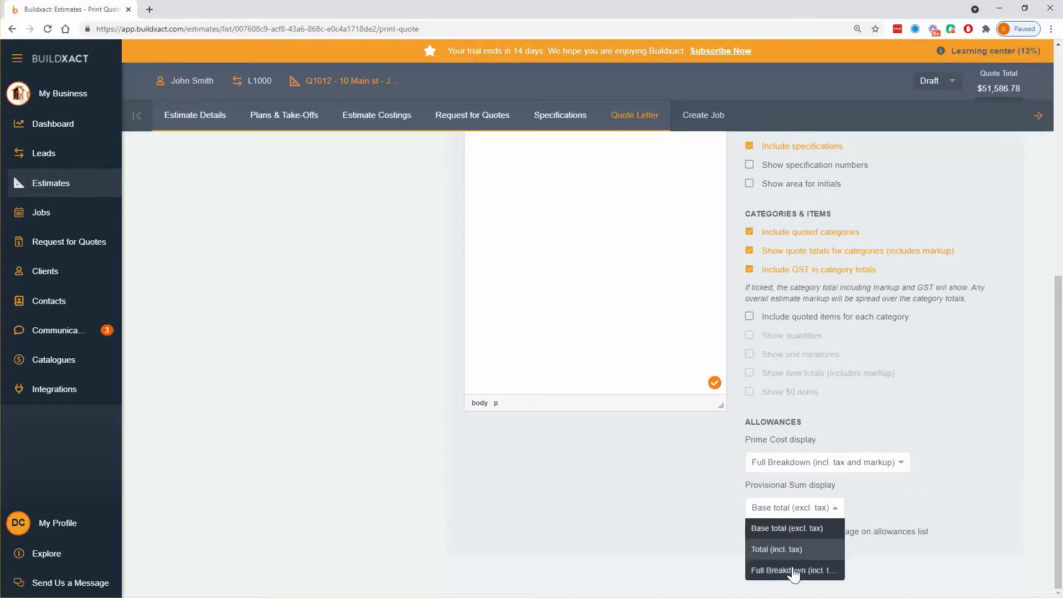
click(820, 569)
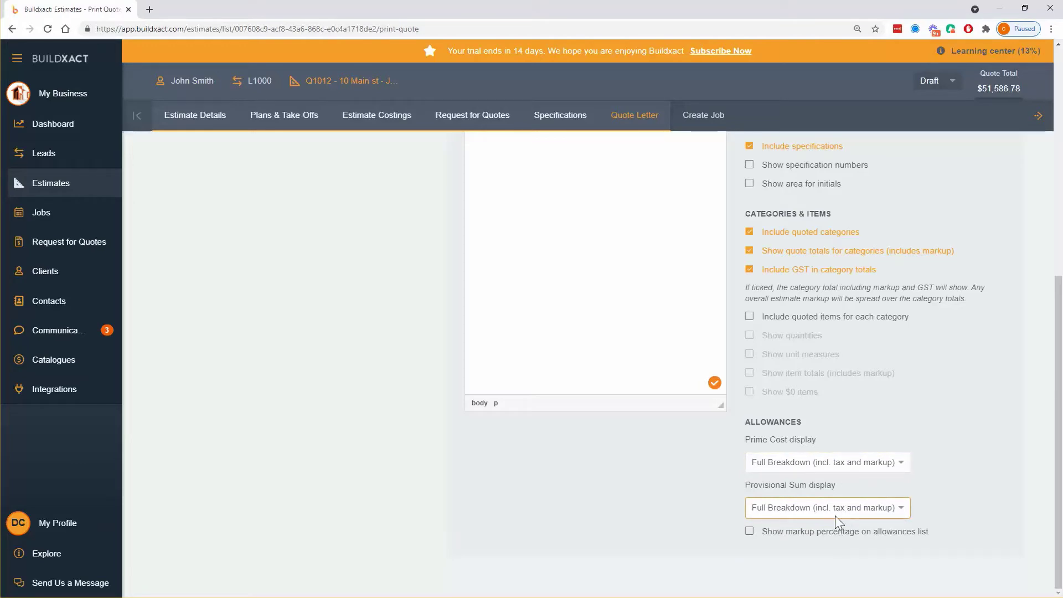
Enable showing the markup percentage on the allowances list.
click(758, 533)
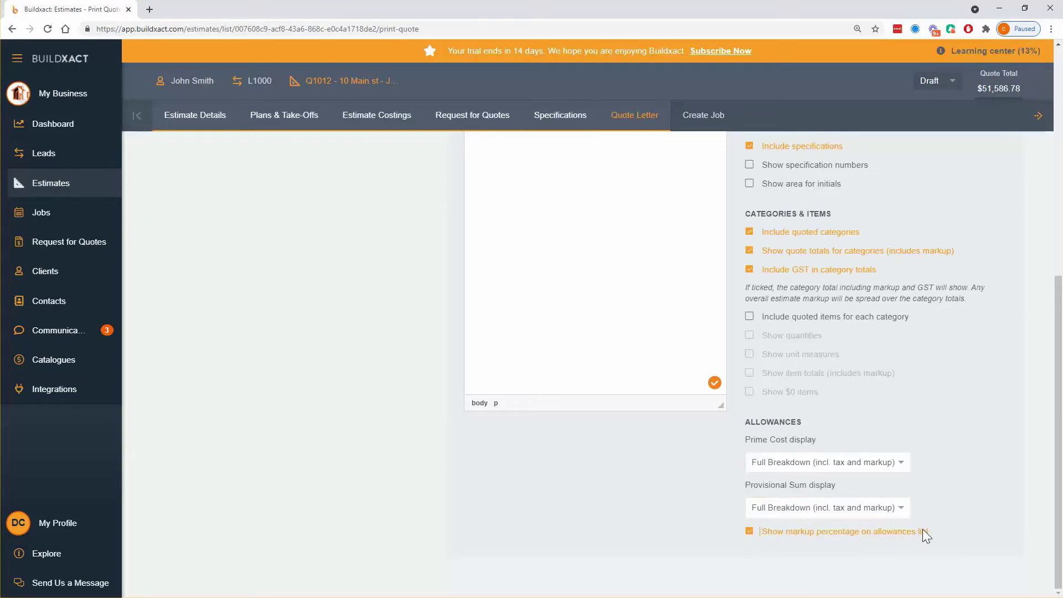
click(842, 530)
click(842, 530)
Generate a printable PDF of the customer quote and open it for viewing.
scroll(799, 307, up, 10)
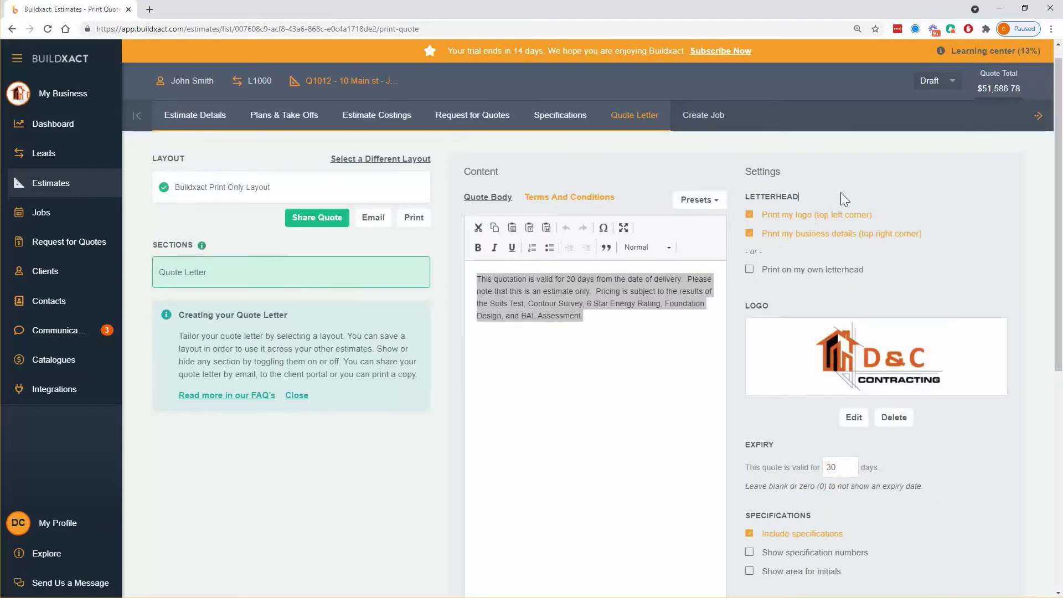
click(414, 218)
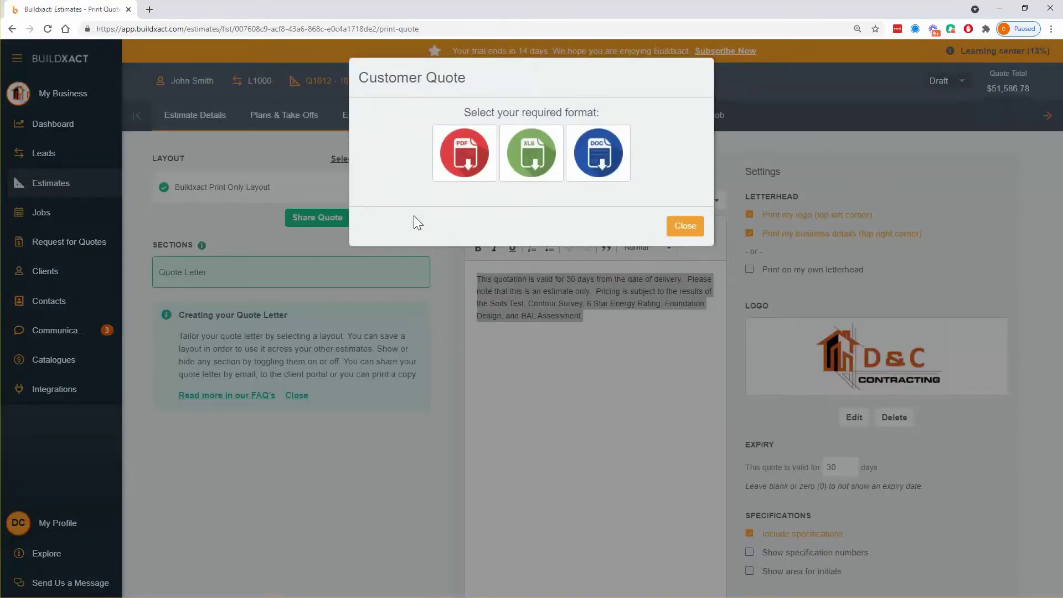
click(468, 161)
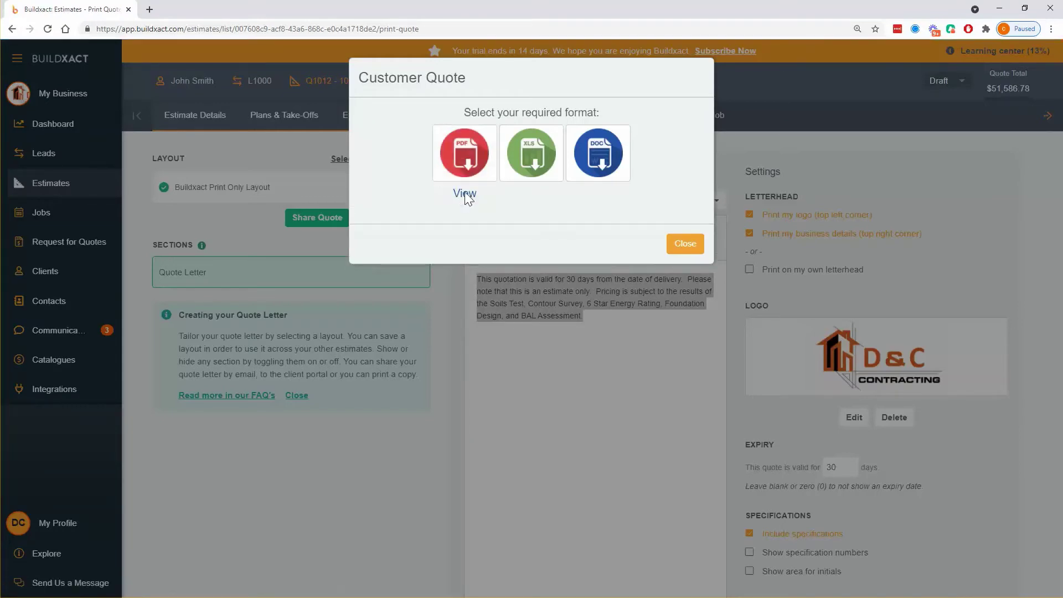
click(465, 194)
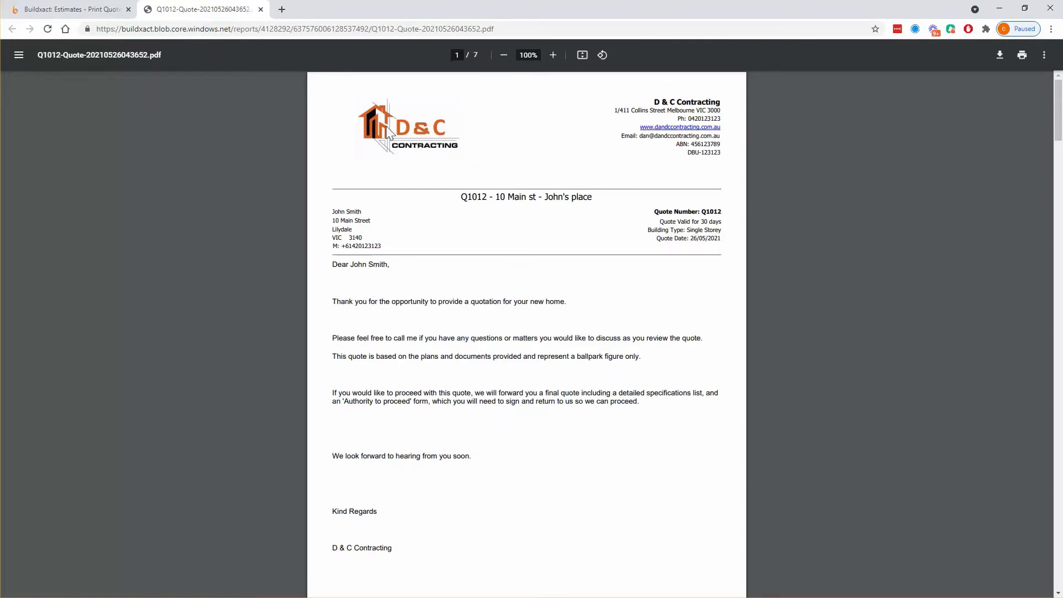
Examine the quote PDF's cover letter, highlighting the client's name in the greeting, and its specifications and inclusions pages.
scroll(482, 244, down, 2)
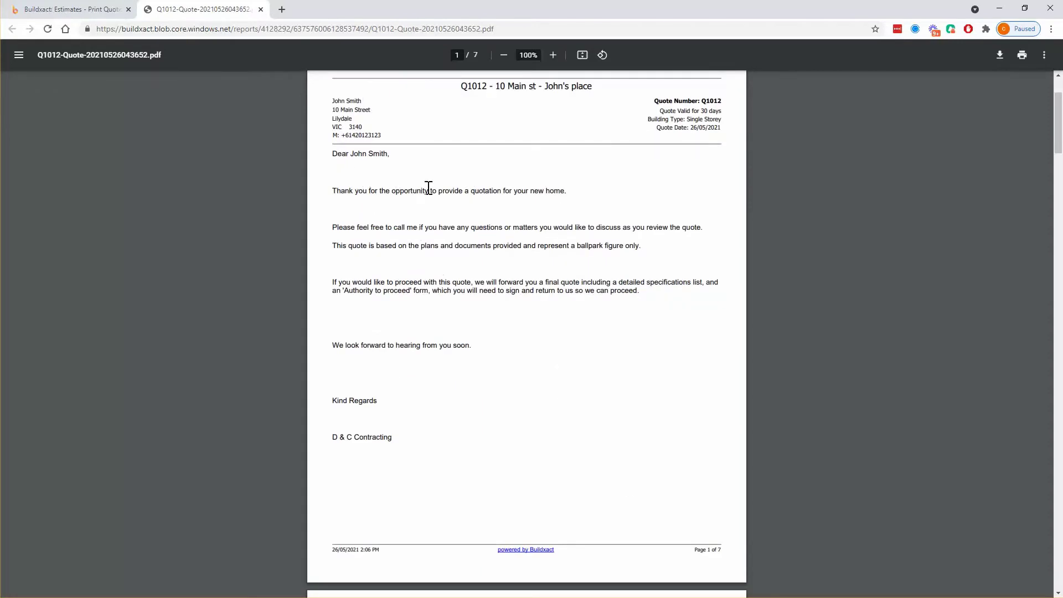
drag(347, 154, 391, 155)
scroll(553, 401, down, 8)
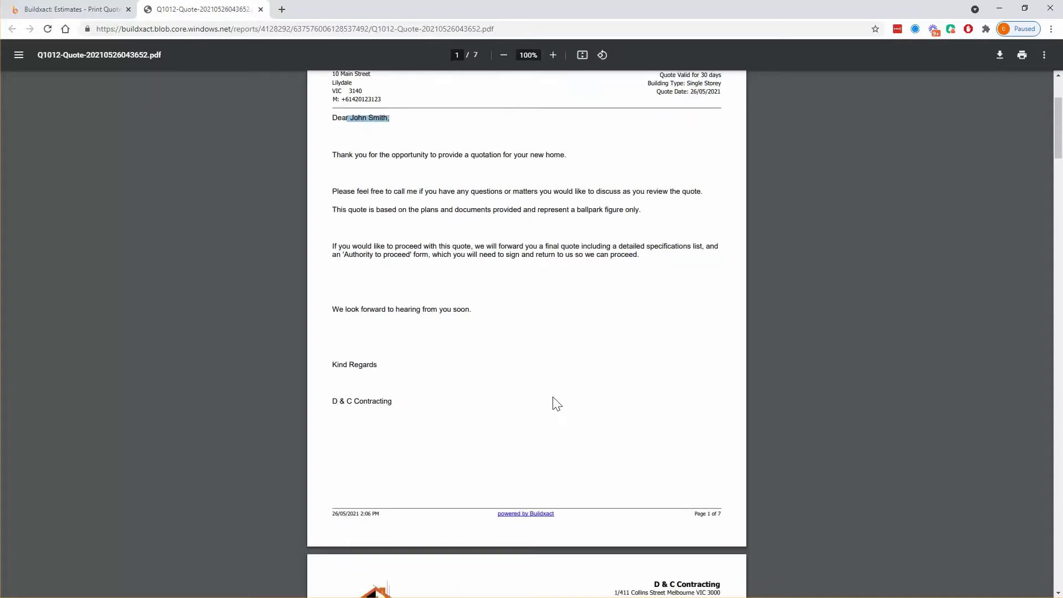
scroll(557, 392, down, 1)
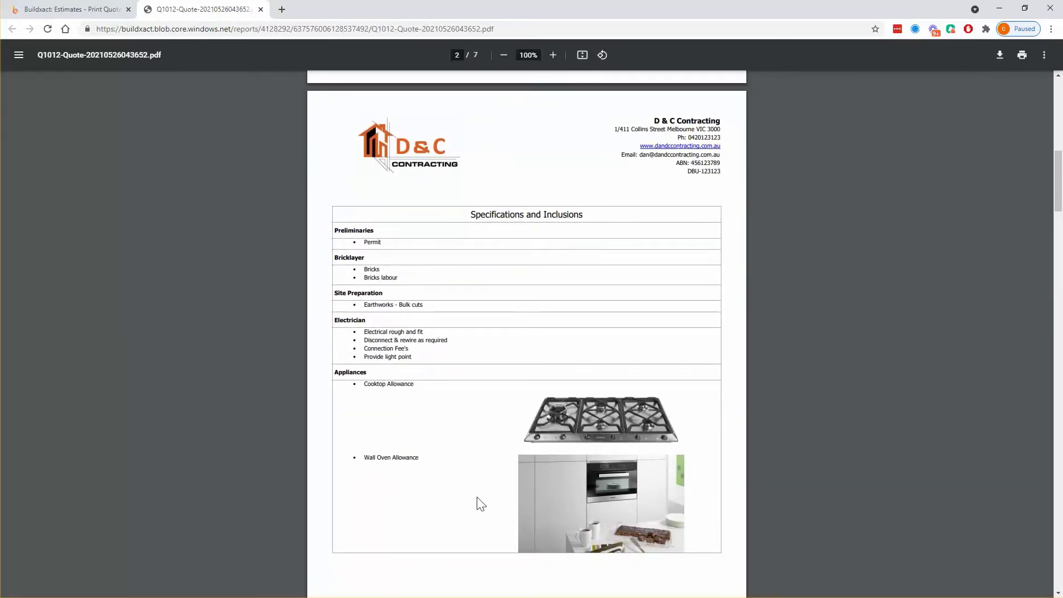
scroll(477, 501, down, 2)
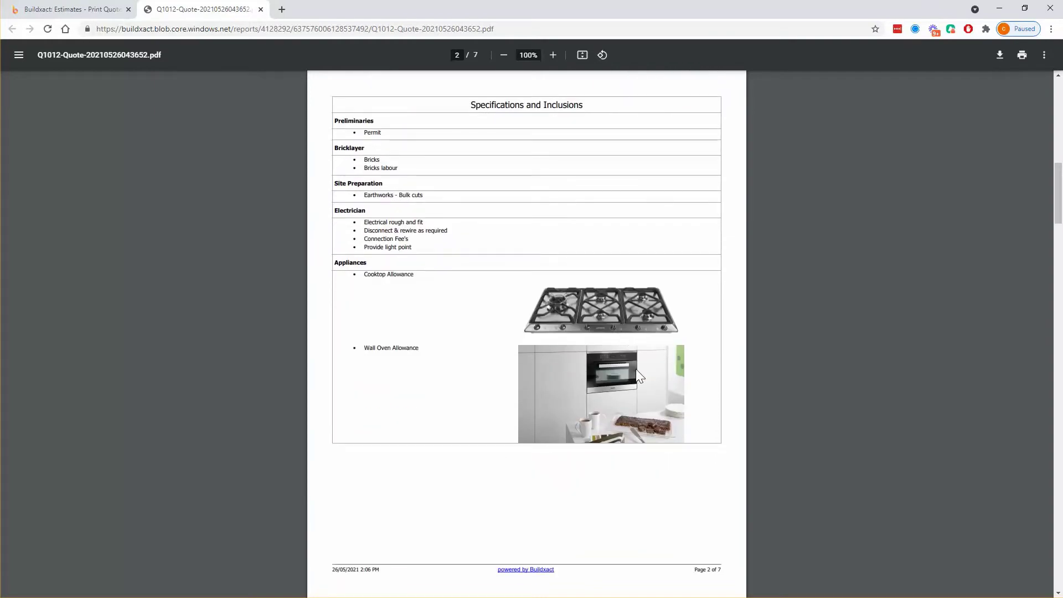
scroll(640, 385, down, 7)
scroll(641, 383, down, 4)
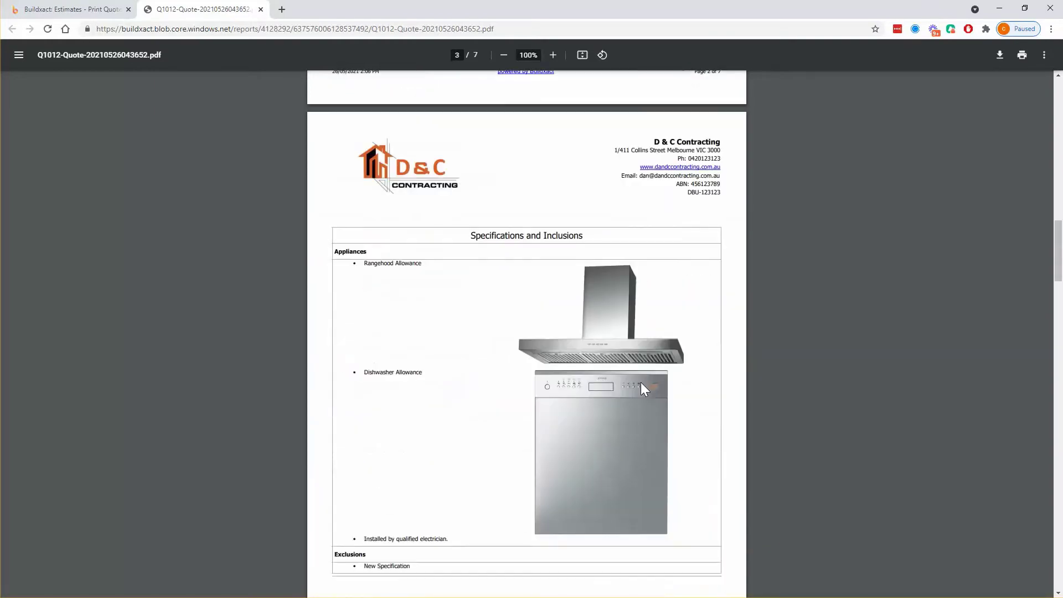
scroll(641, 383, down, 2)
scroll(645, 389, down, 2)
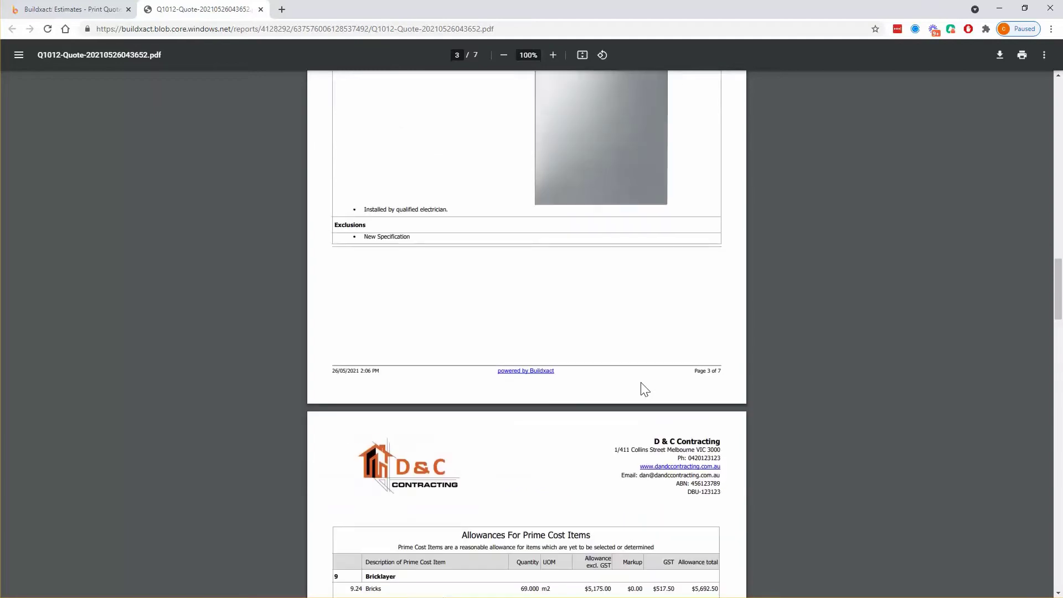
Examine the page of the quote PDF that lists allowances for prime cost items.
scroll(644, 389, down, 4)
scroll(641, 386, down, 2)
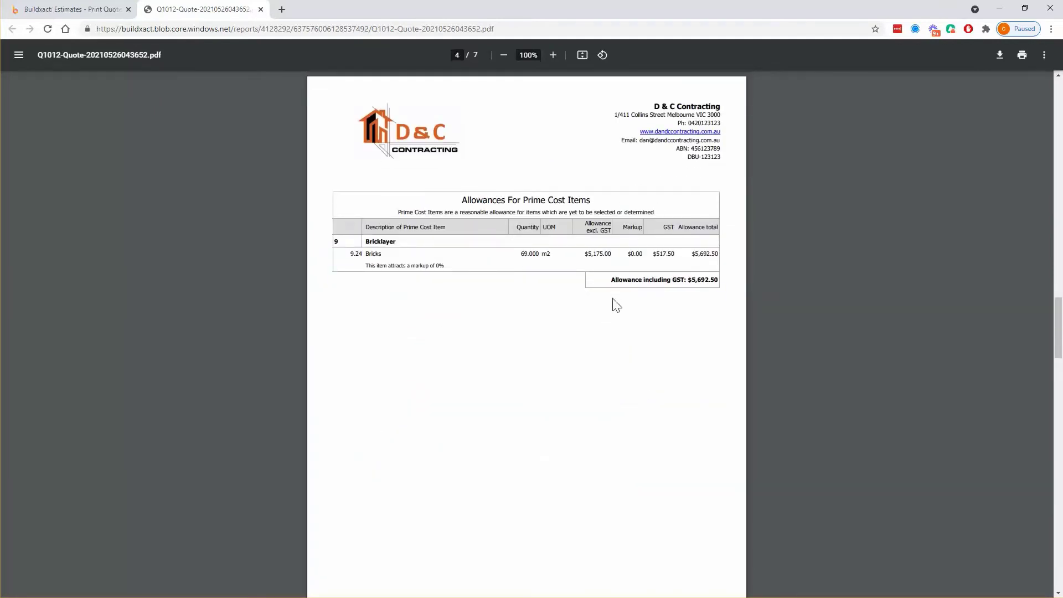
scroll(613, 307, down, 2)
scroll(612, 308, up, 3)
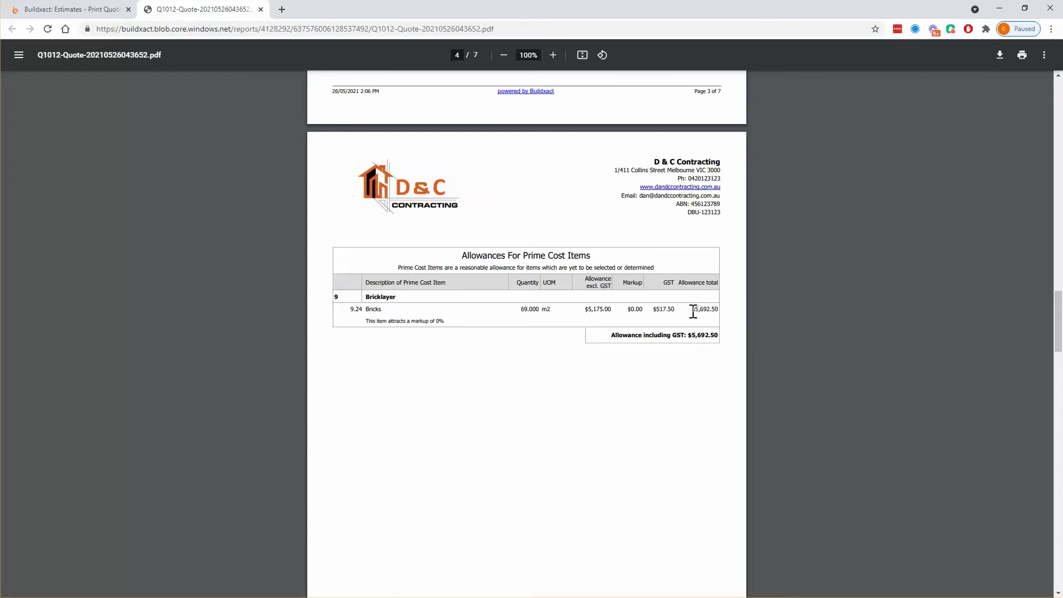
Examine the quoted categories pages and the closing terms and conditions with the quote totals in the PDF.
scroll(700, 321, down, 8)
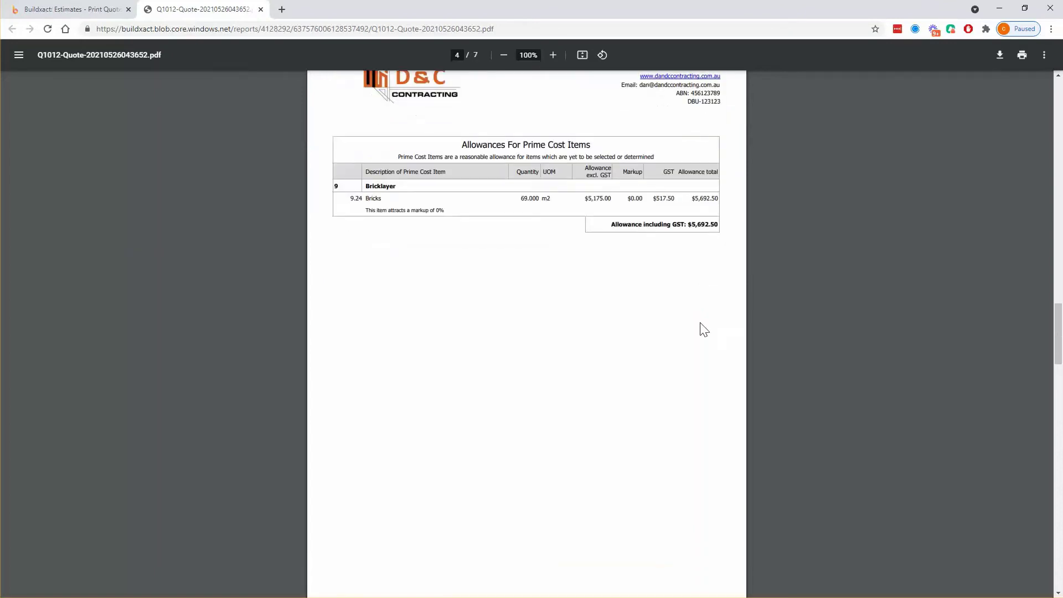
scroll(703, 331, down, 4)
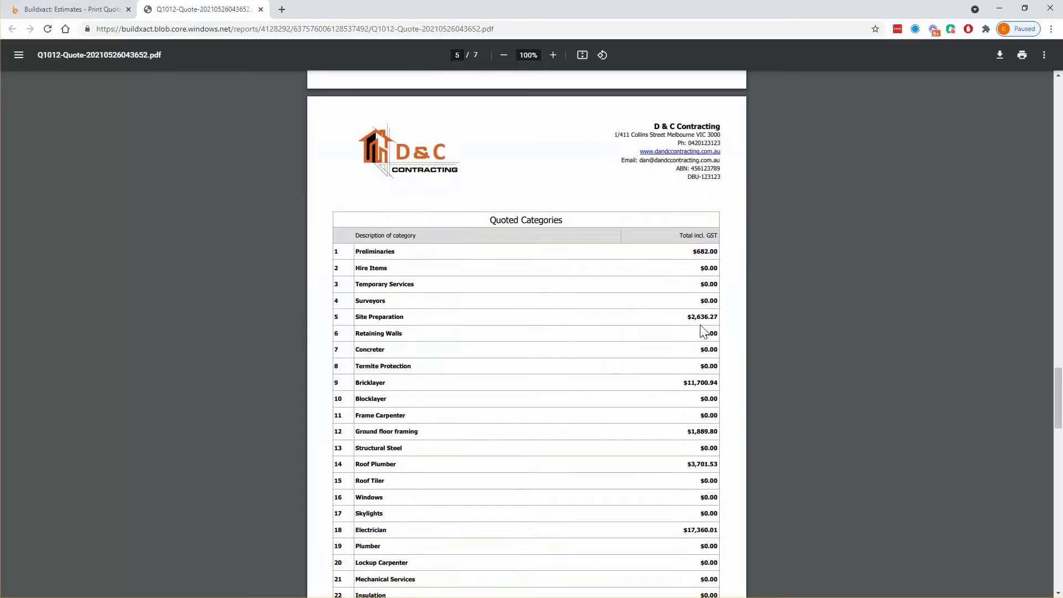
scroll(664, 329, down, 1)
scroll(663, 324, down, 1)
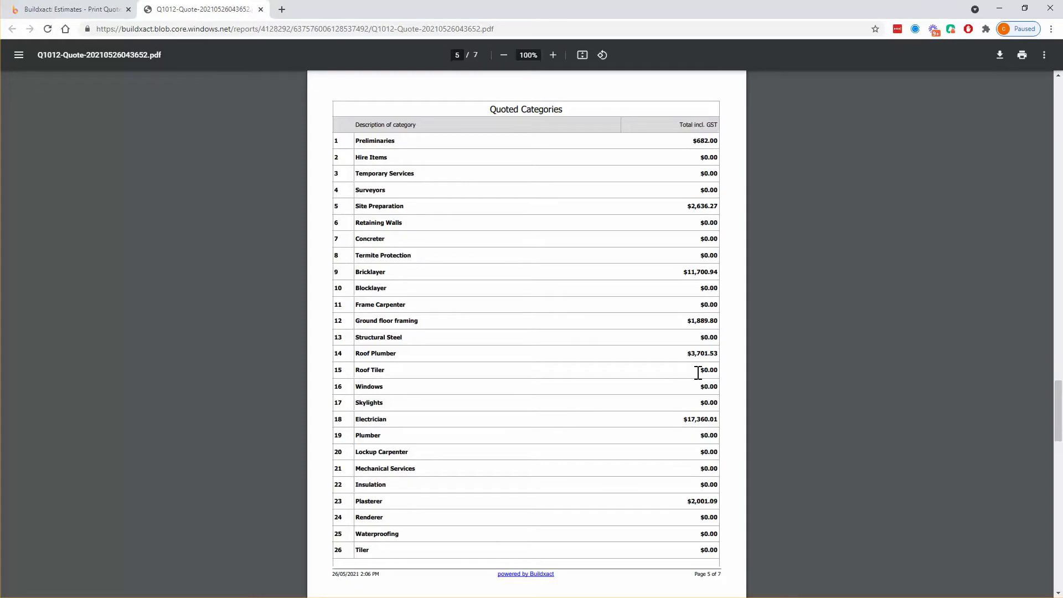
scroll(698, 372, down, 6)
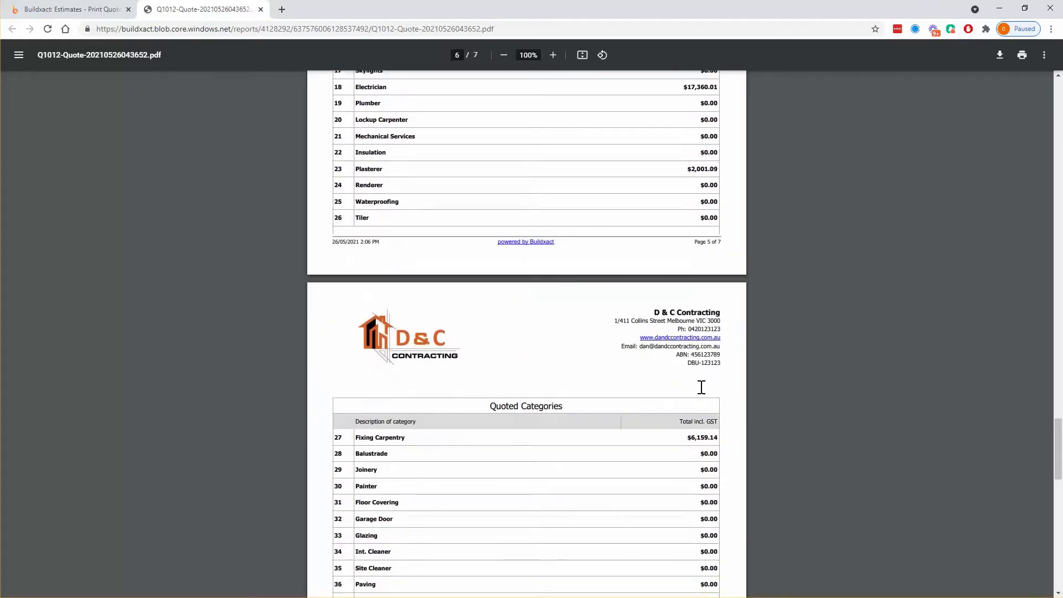
scroll(700, 387, down, 4)
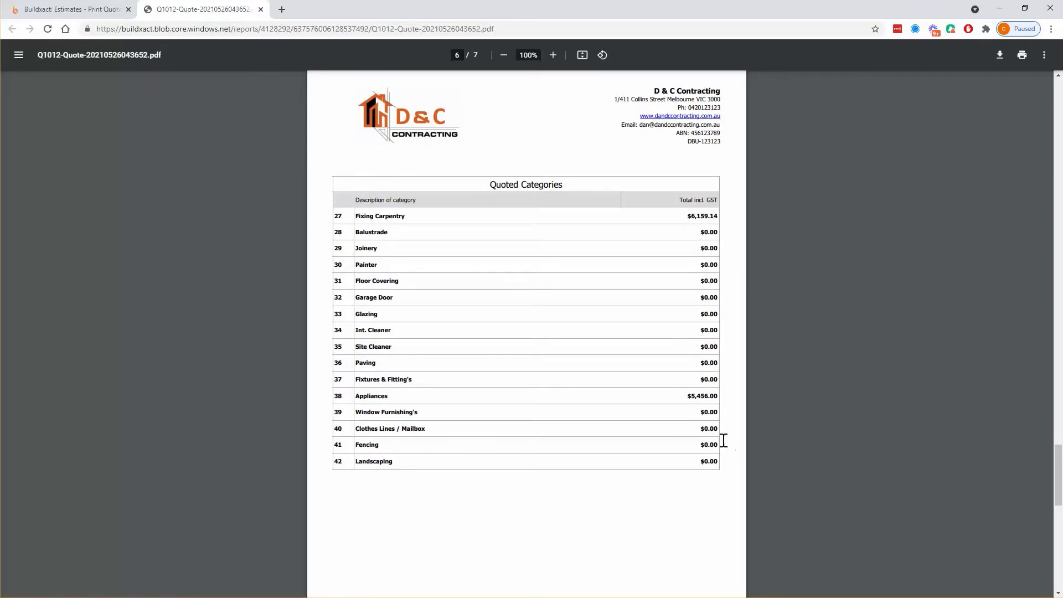
scroll(717, 437, down, 1)
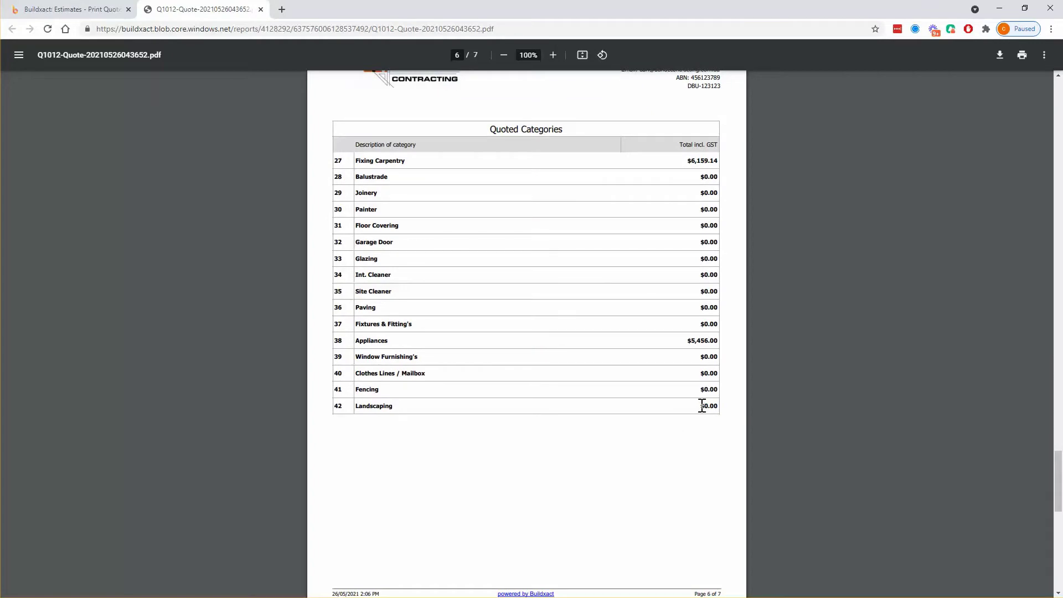
scroll(703, 408, down, 7)
scroll(701, 407, down, 2)
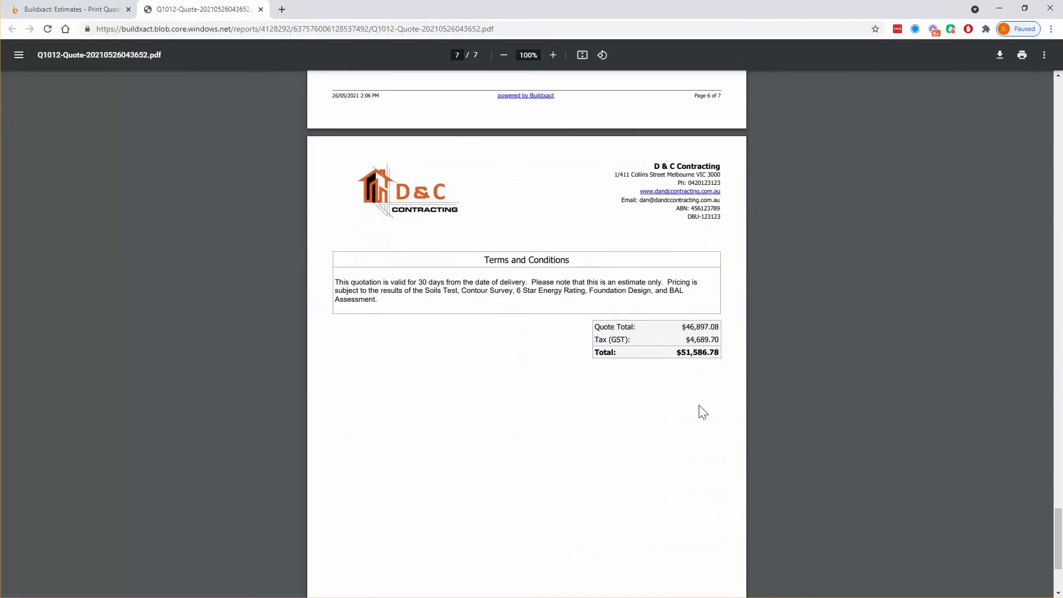
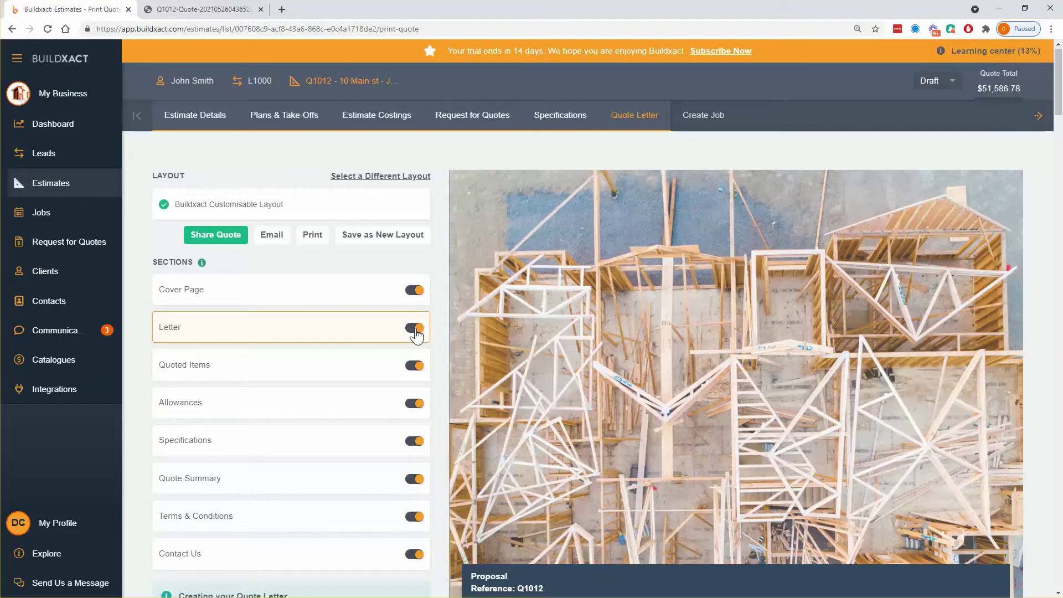
Hide the Specifications and Letter sections in the customisable quote layout, and switch both back on.
click(419, 443)
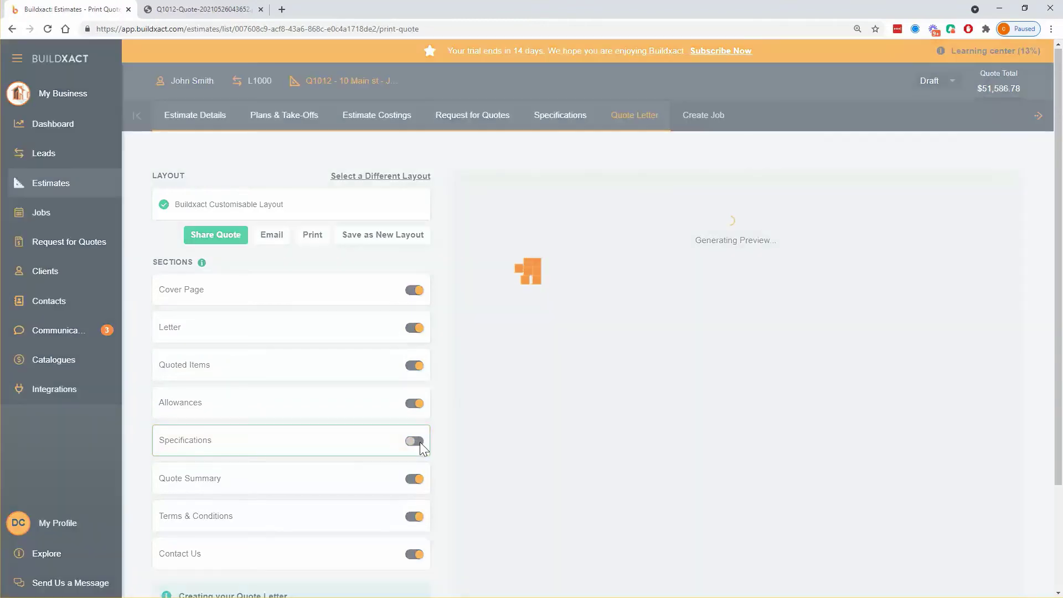
click(414, 329)
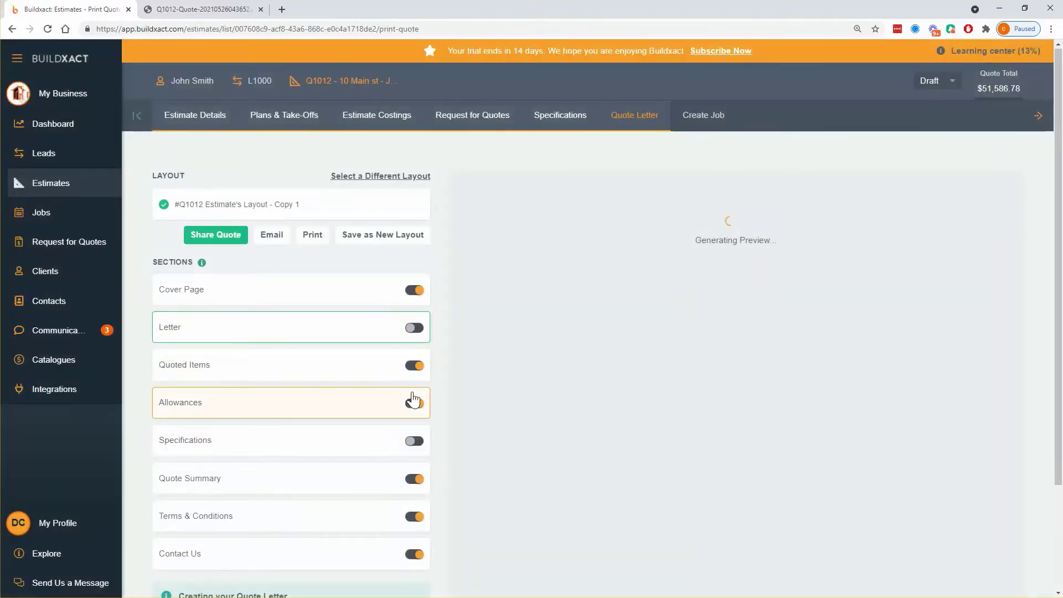
click(416, 328)
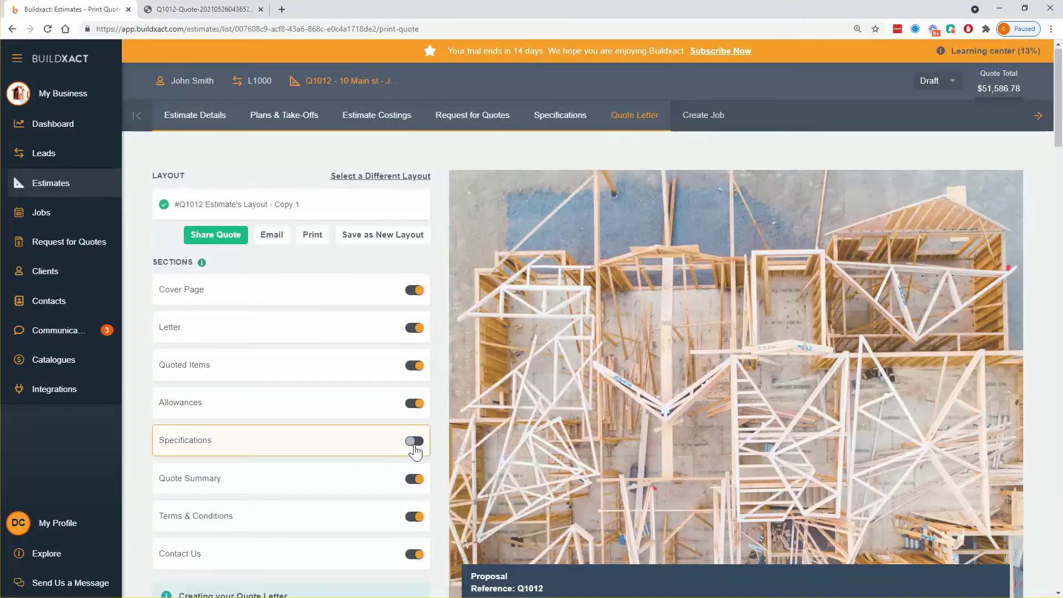
click(413, 446)
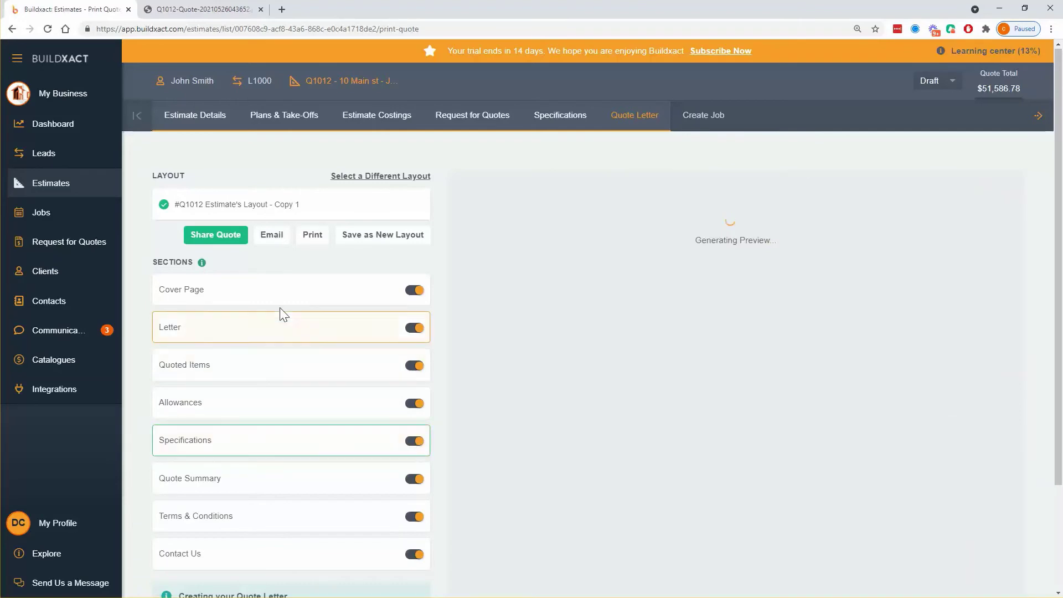
Open the Cover Page section and examine its template, display settings, background image and preview.
click(280, 288)
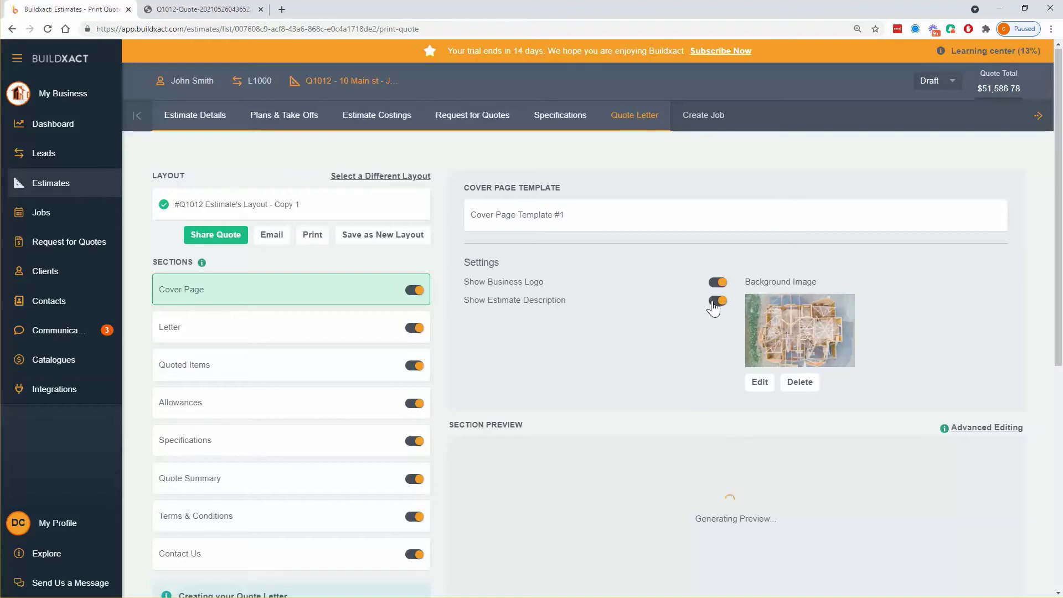
scroll(880, 344, down, 1)
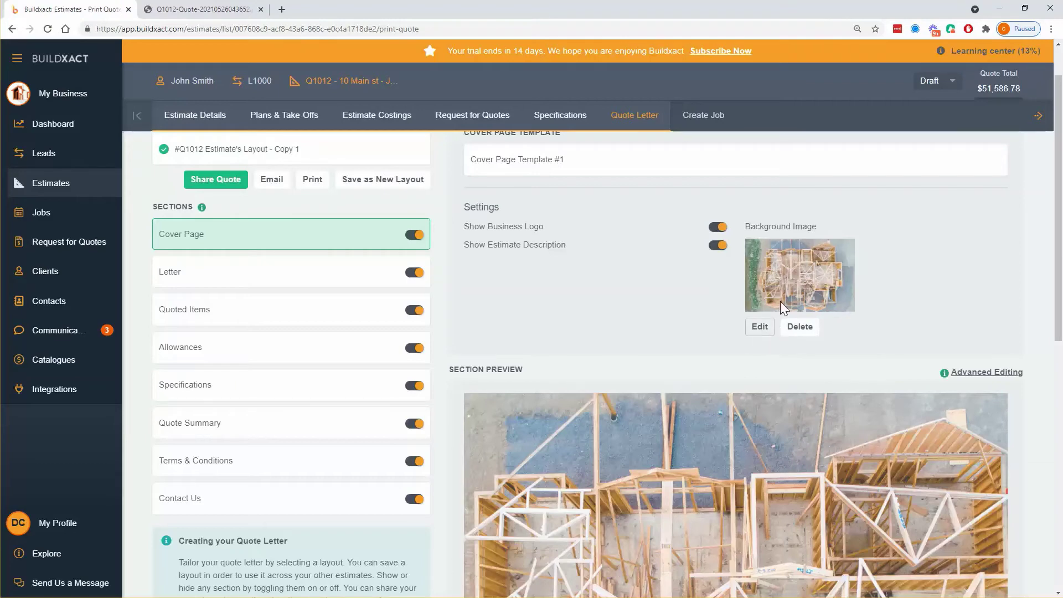
scroll(766, 423, down, 4)
scroll(760, 407, up, 5)
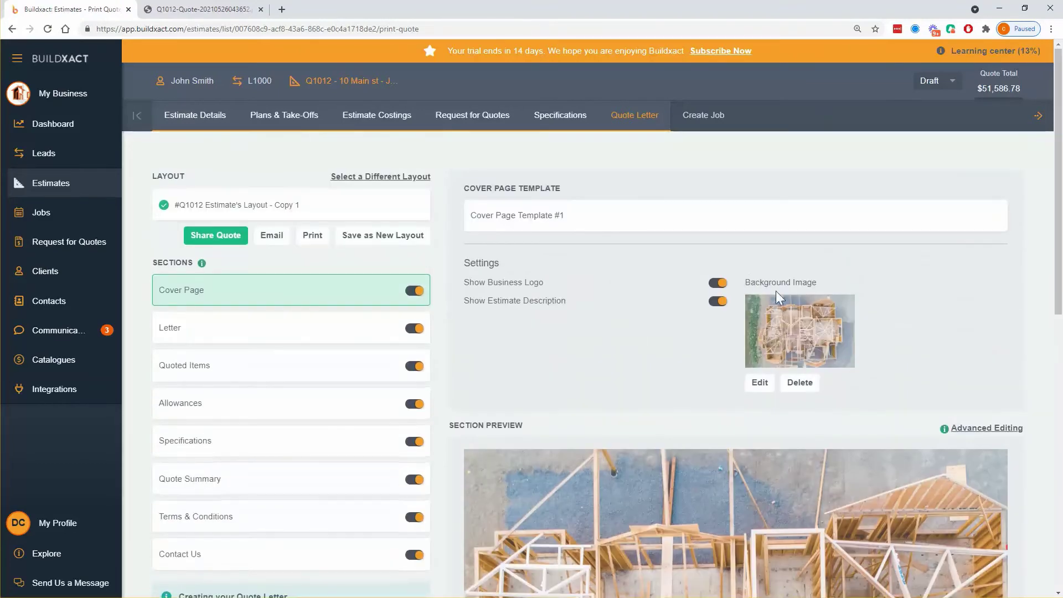
Look at the Letter and Quoted Items sections, and inspect the Cover Page template in advanced editing without changing it.
click(288, 327)
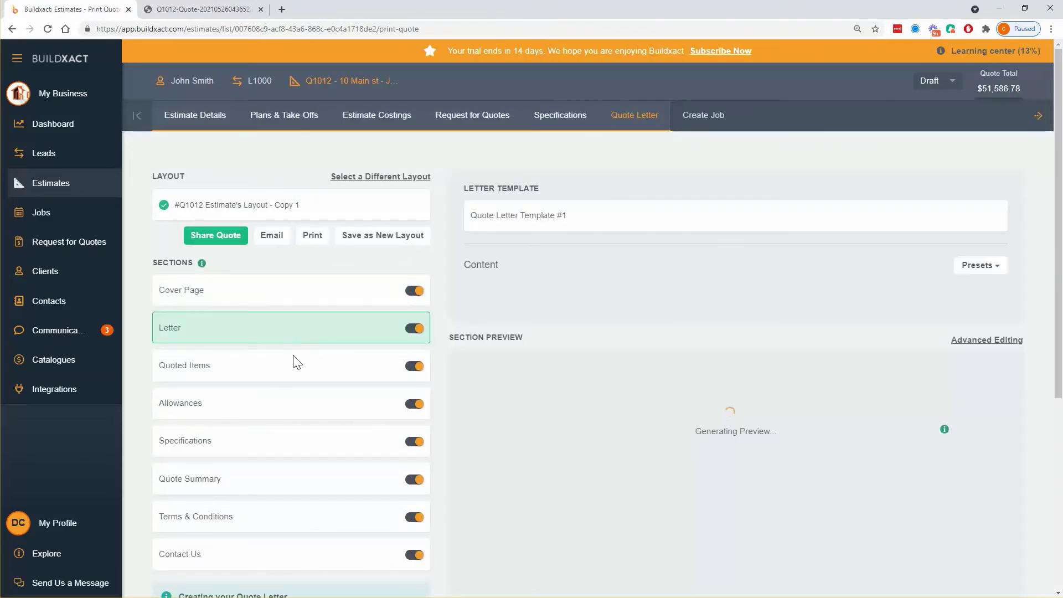
click(294, 368)
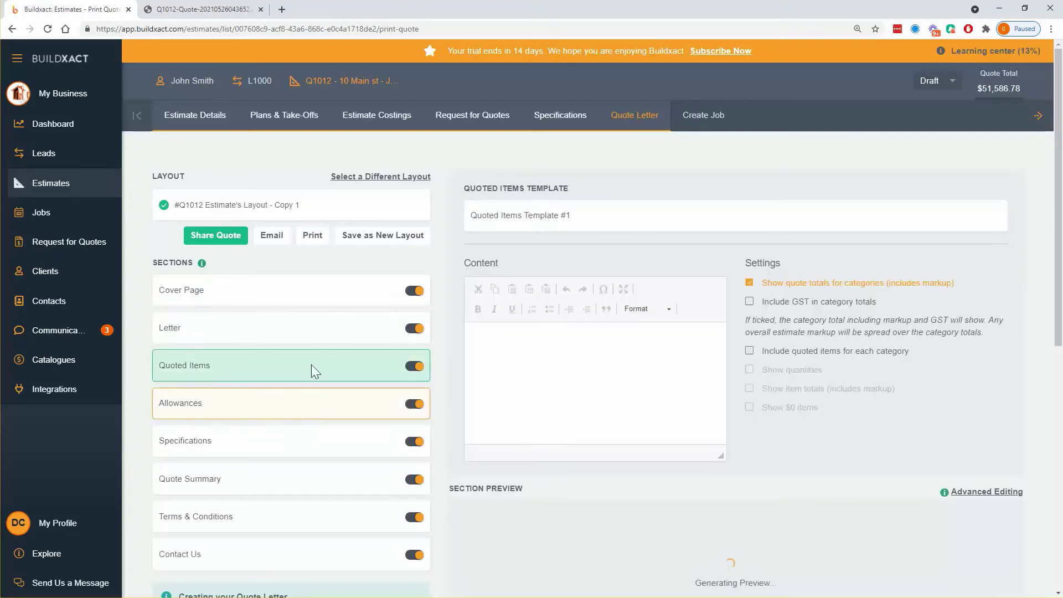
click(304, 300)
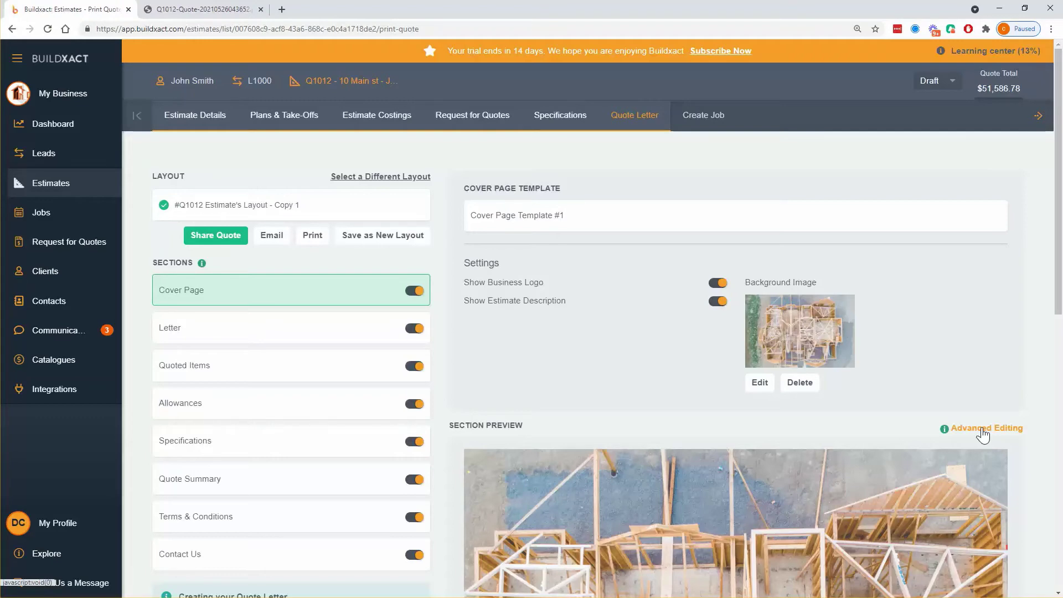
click(982, 429)
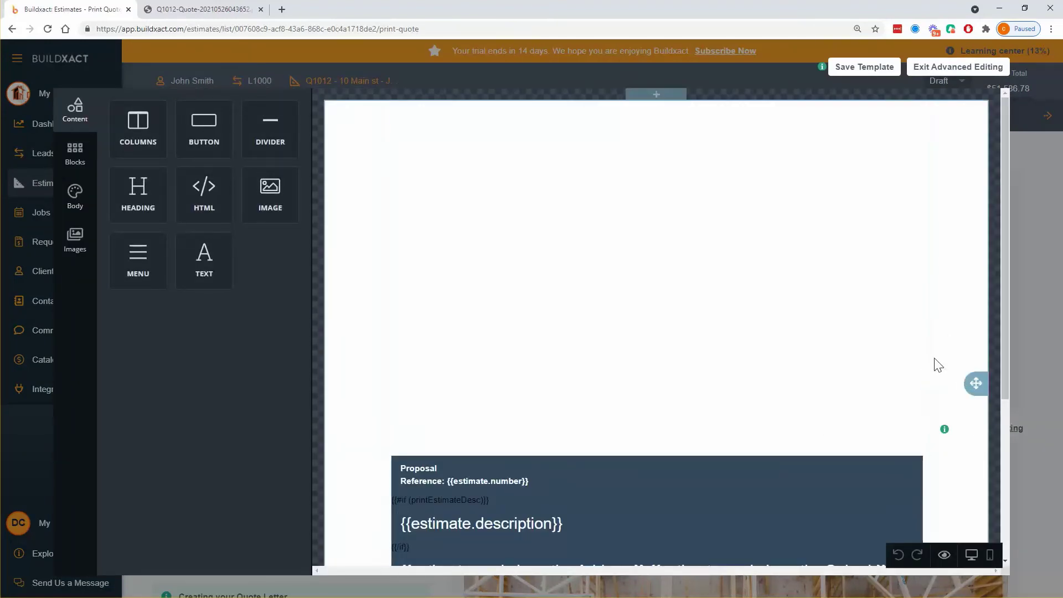
scroll(810, 397, down, 3)
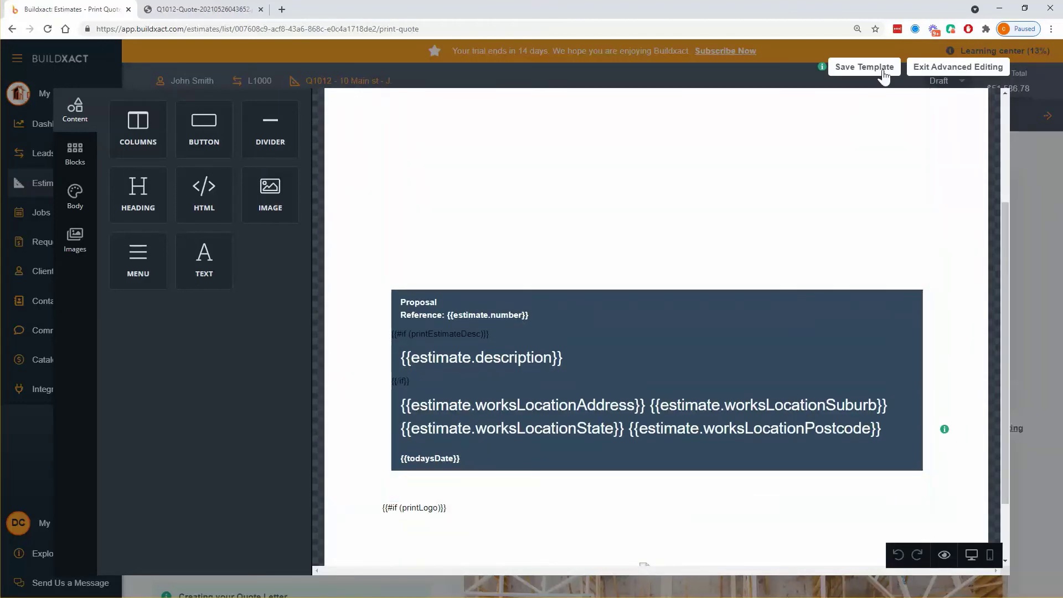
click(946, 72)
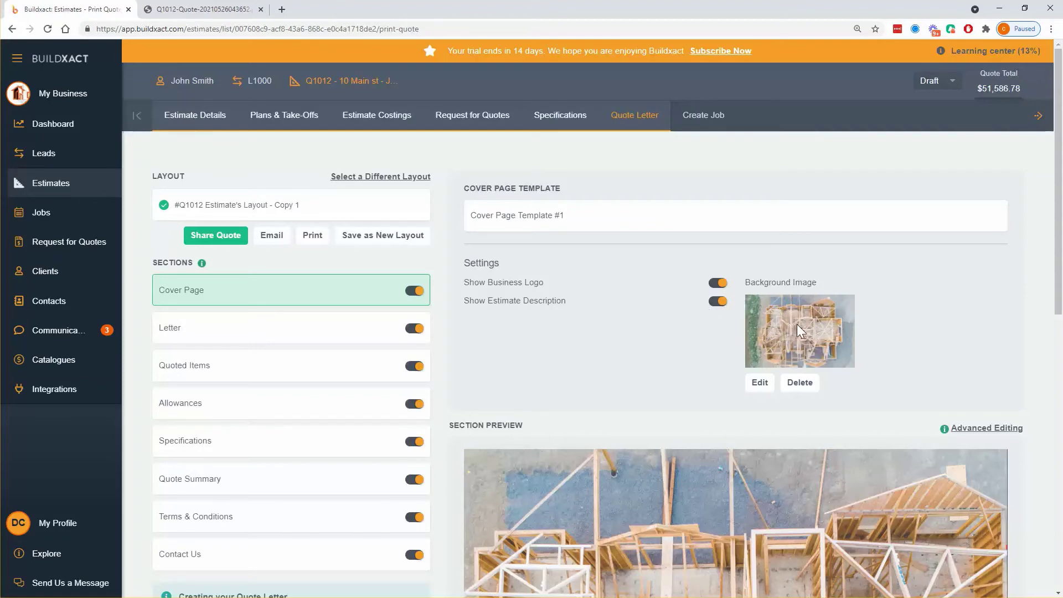
Include GST in the category totals of the Quoted Items section, check its preview, and view the Letter section.
click(291, 365)
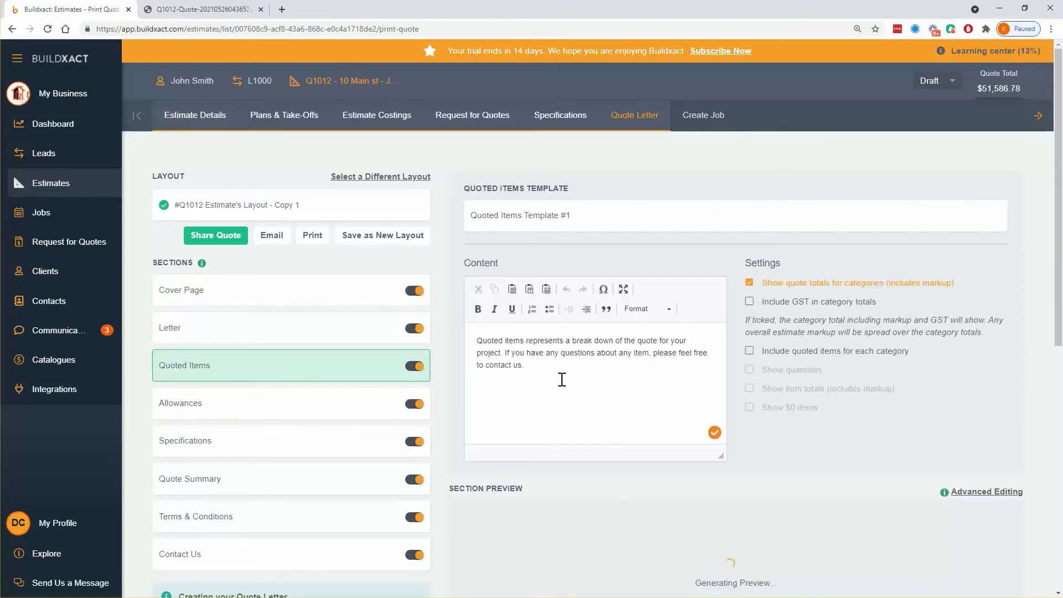
click(751, 301)
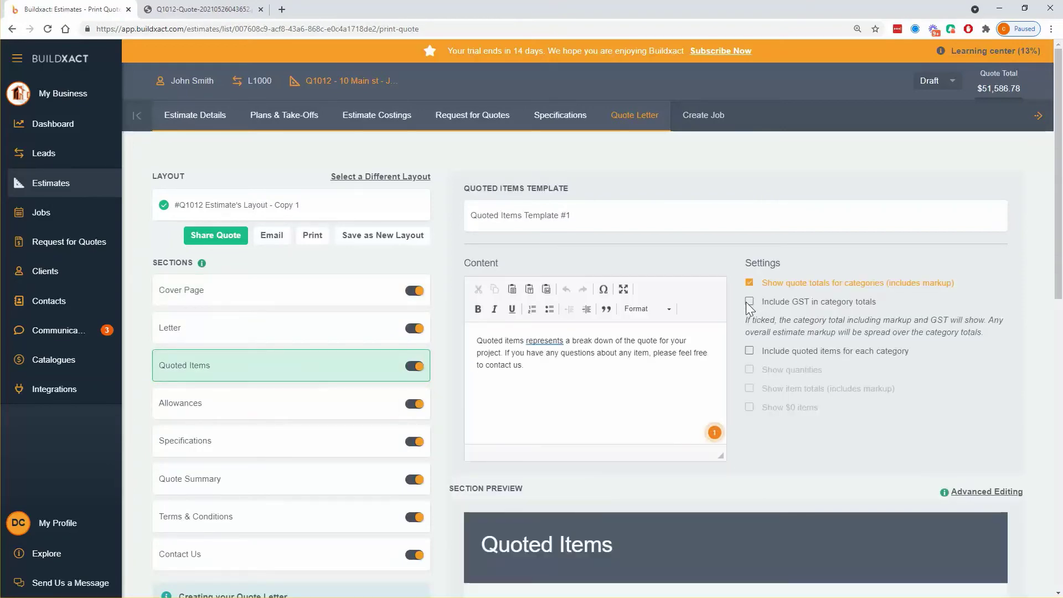
scroll(859, 356, down, 1)
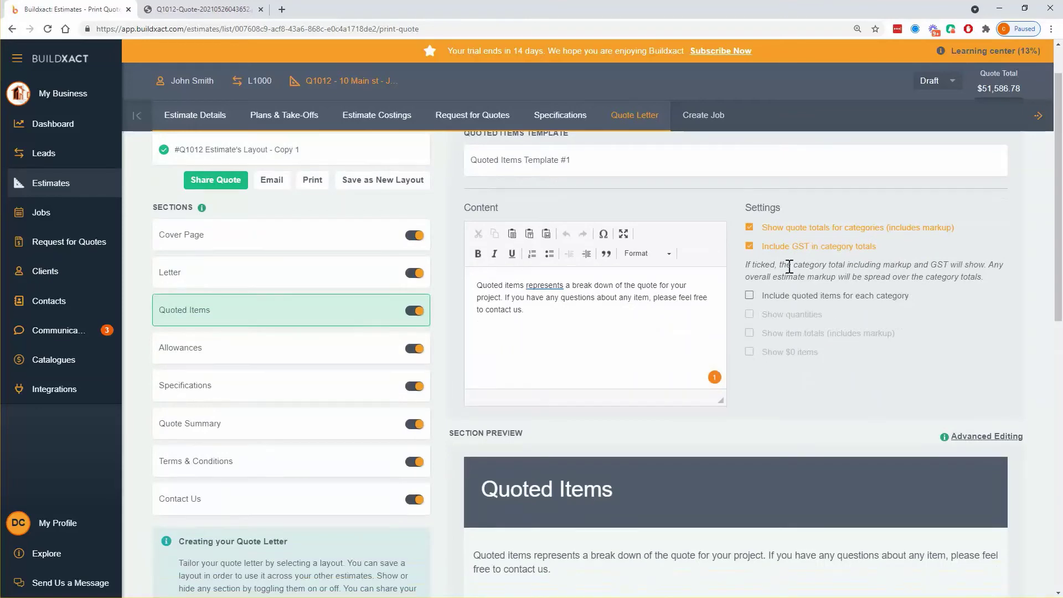
scroll(850, 374, down, 4)
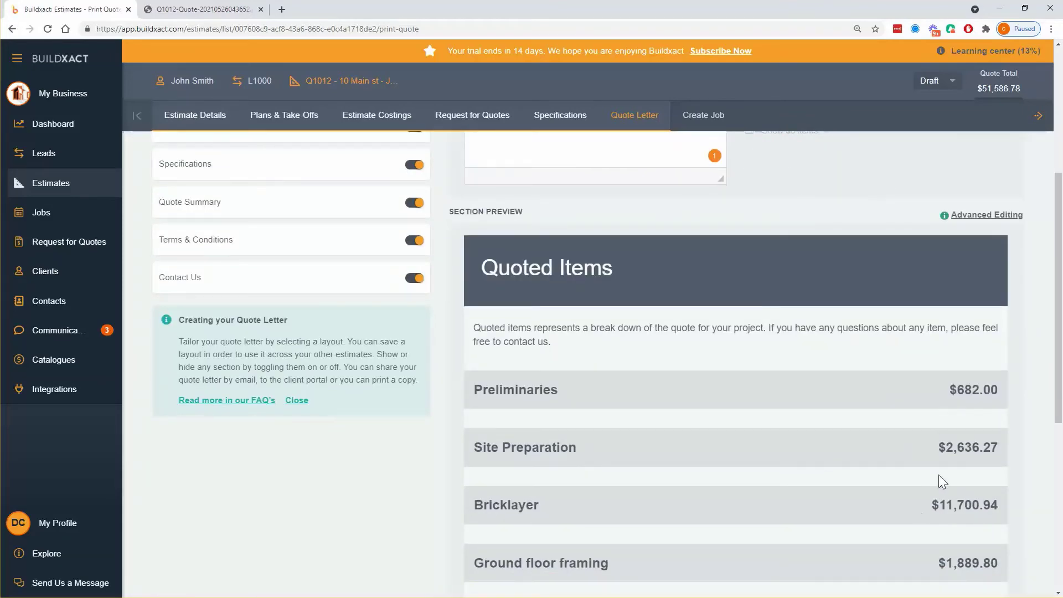
scroll(951, 465, up, 4)
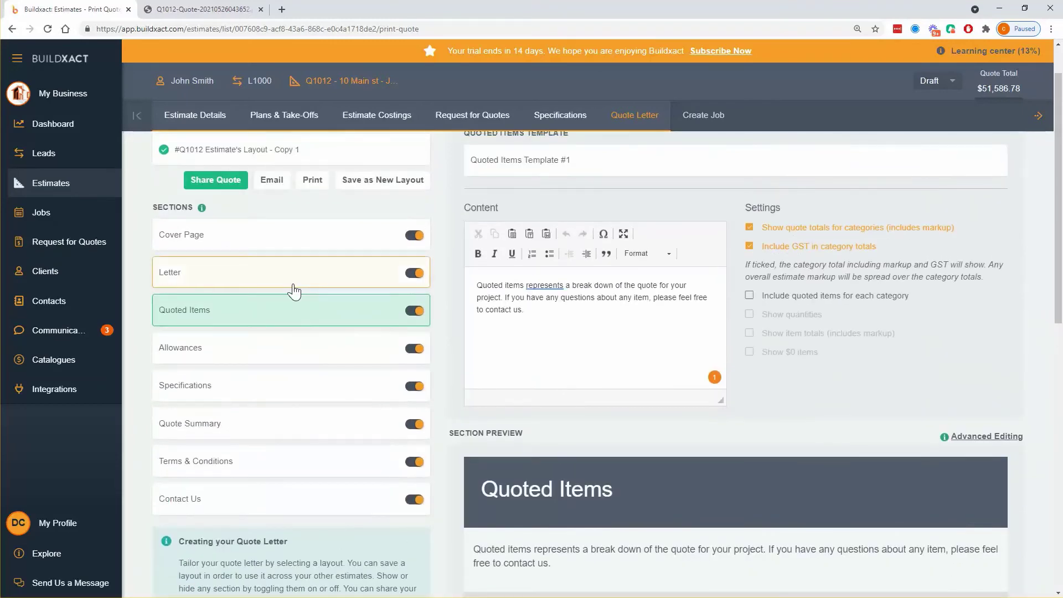
click(294, 291)
scroll(720, 354, up, 1)
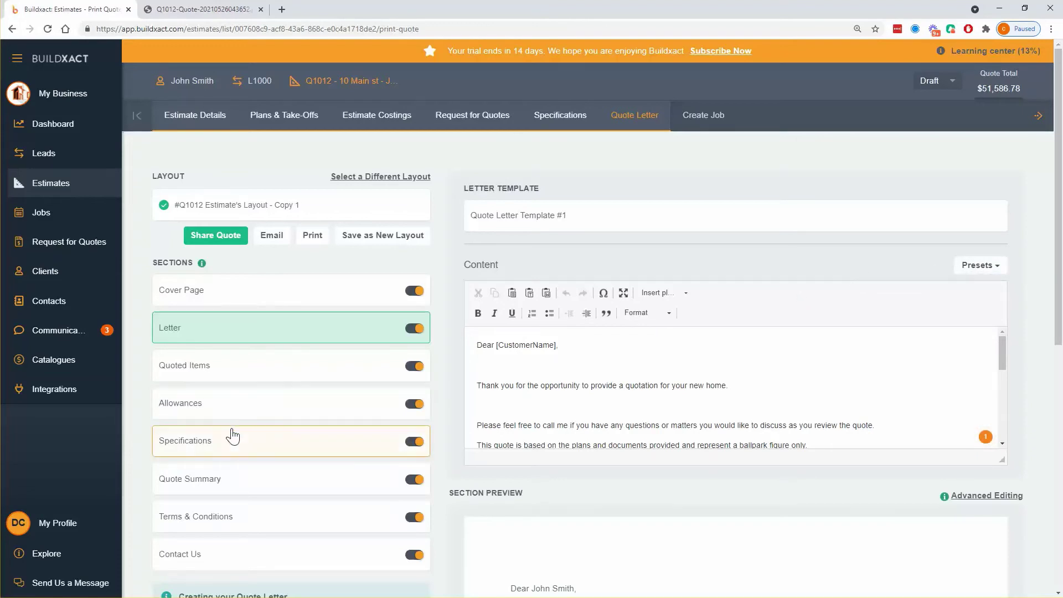
Set both the Prime Cost and Provisional Sum displays in the Allowances section to Full Breakdown (incl. tax and markup).
click(252, 411)
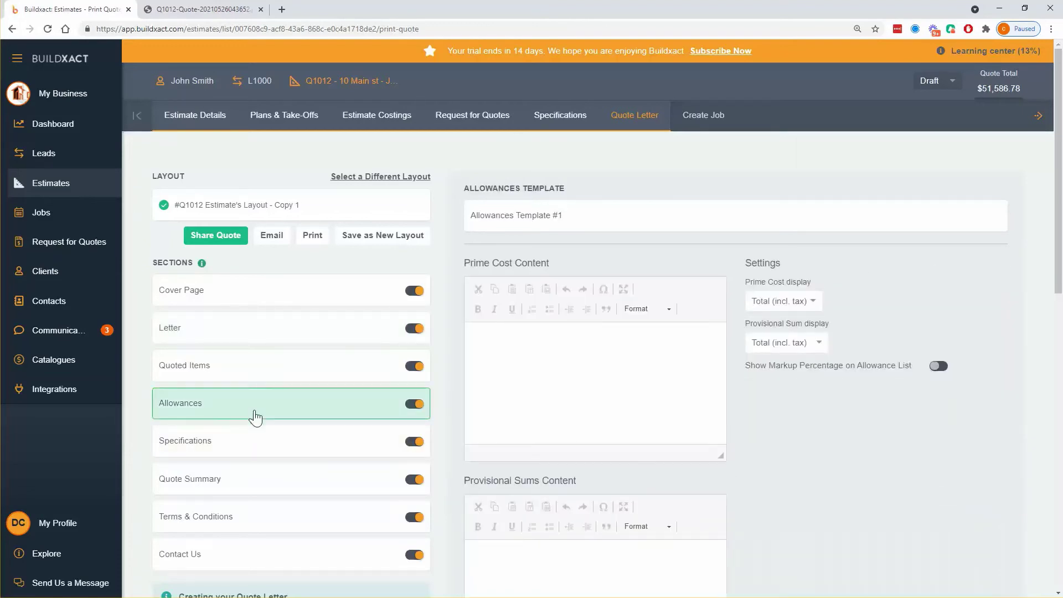
click(788, 304)
click(783, 363)
click(785, 345)
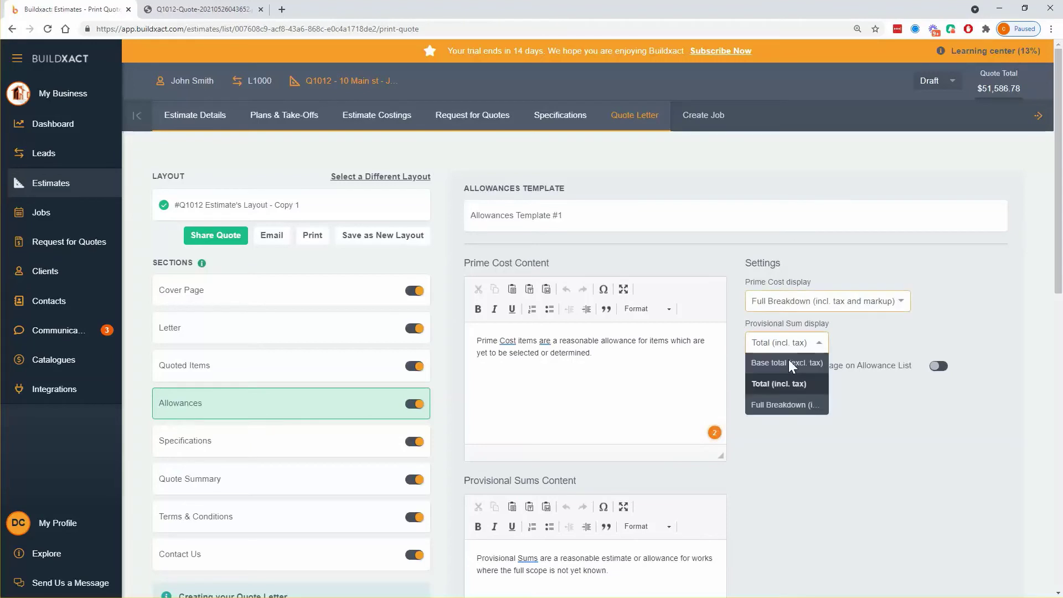
click(787, 405)
scroll(810, 447, down, 1)
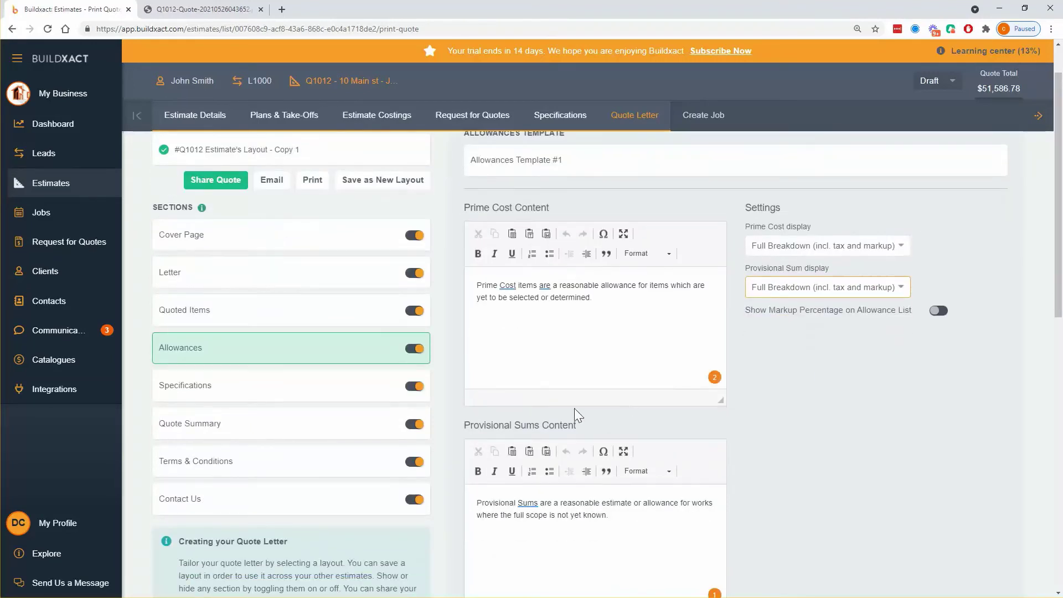
scroll(653, 451, down, 1)
Switch the specifications number off and back on in the Specifications section, and check the numbering in its preview.
click(223, 342)
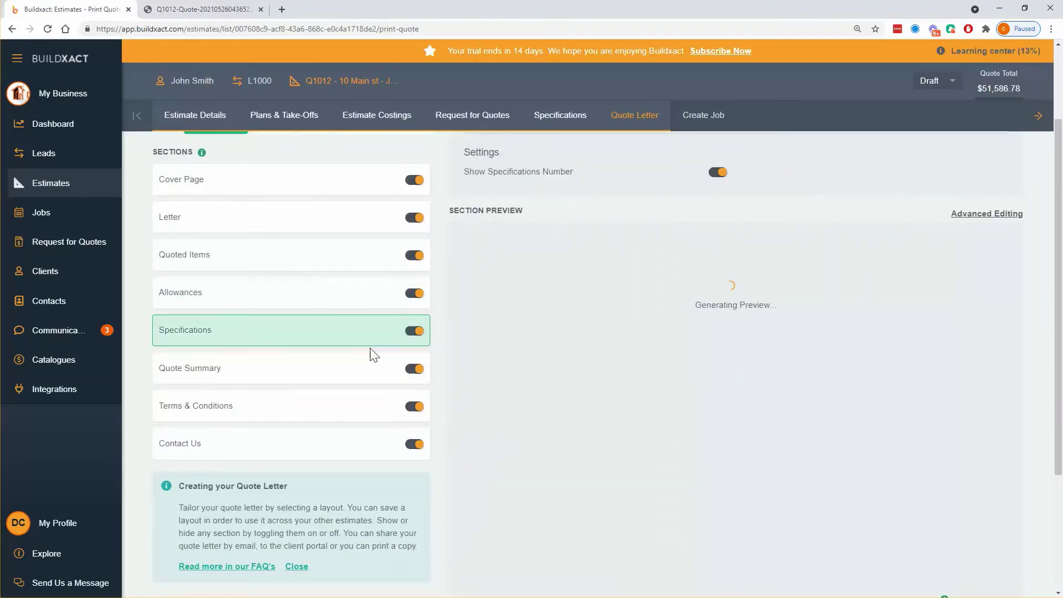
scroll(609, 367, up, 2)
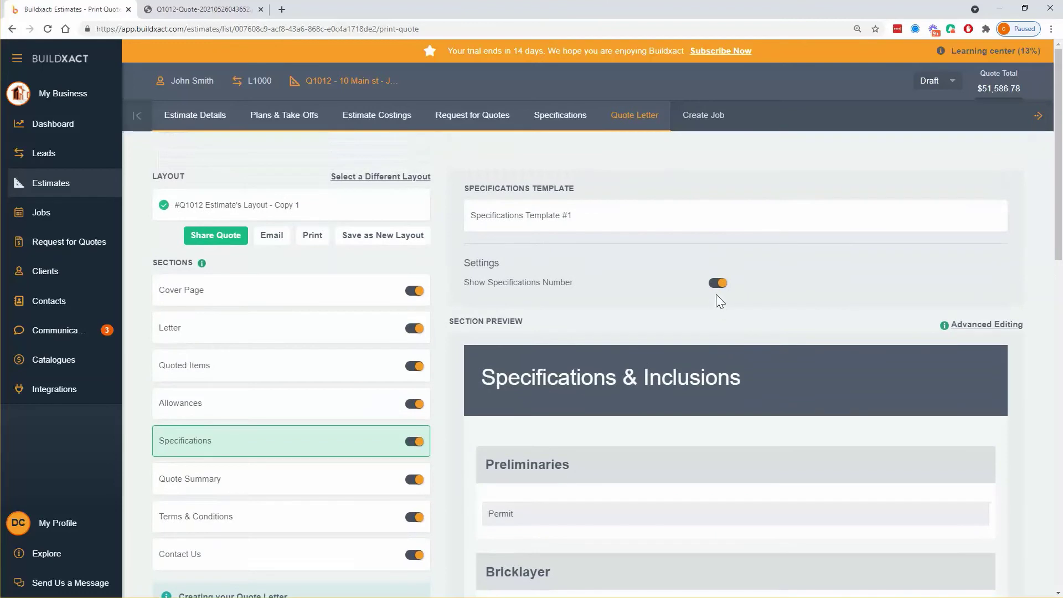
click(717, 283)
click(718, 282)
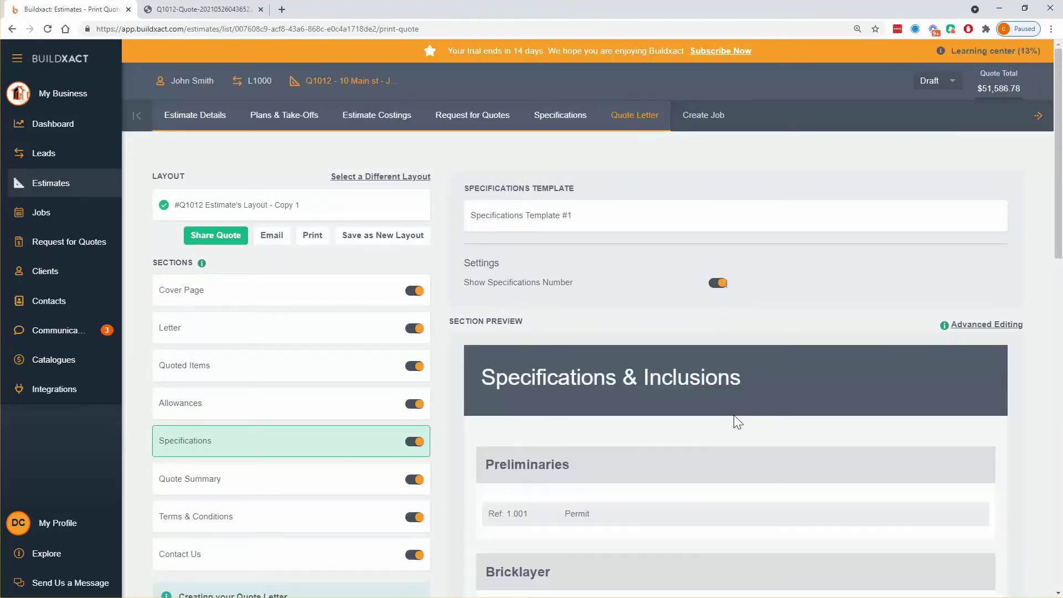
scroll(737, 421, down, 2)
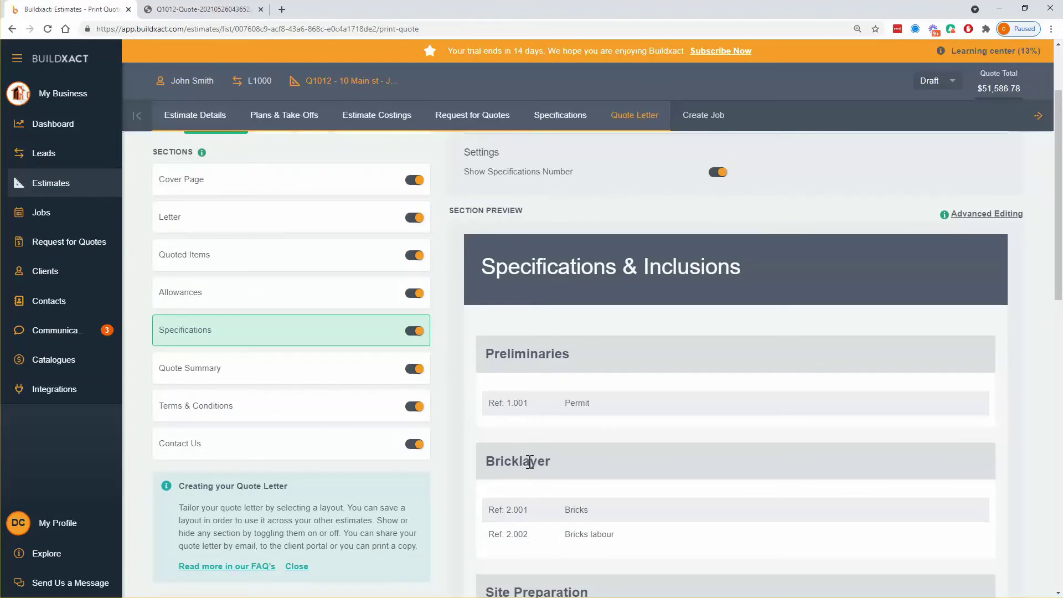
Examine the settings and preview of the Quote Summary section and the wording of the Terms & Conditions section.
click(238, 376)
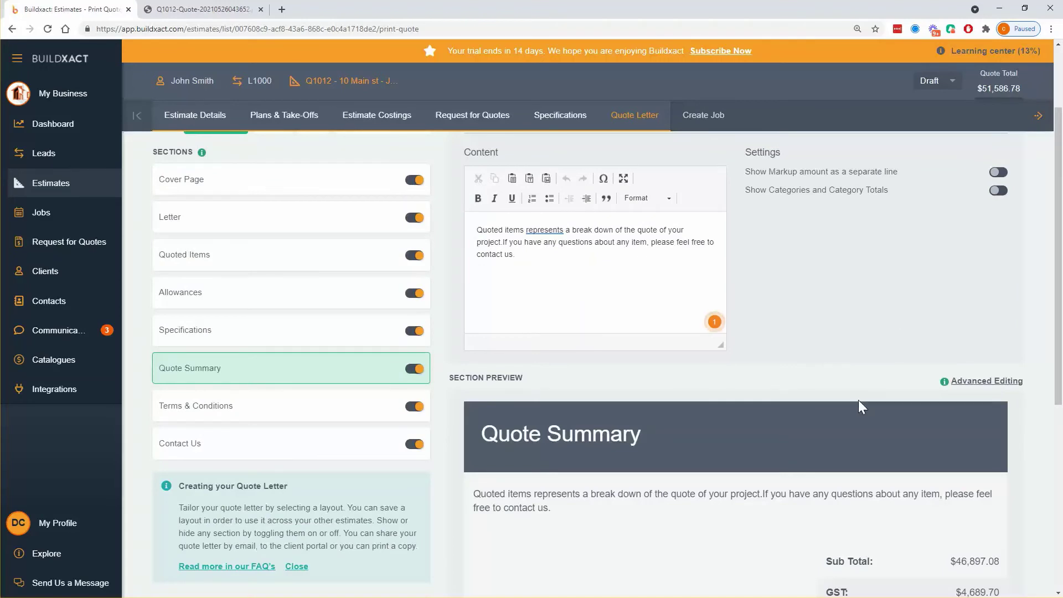
scroll(858, 399, down, 2)
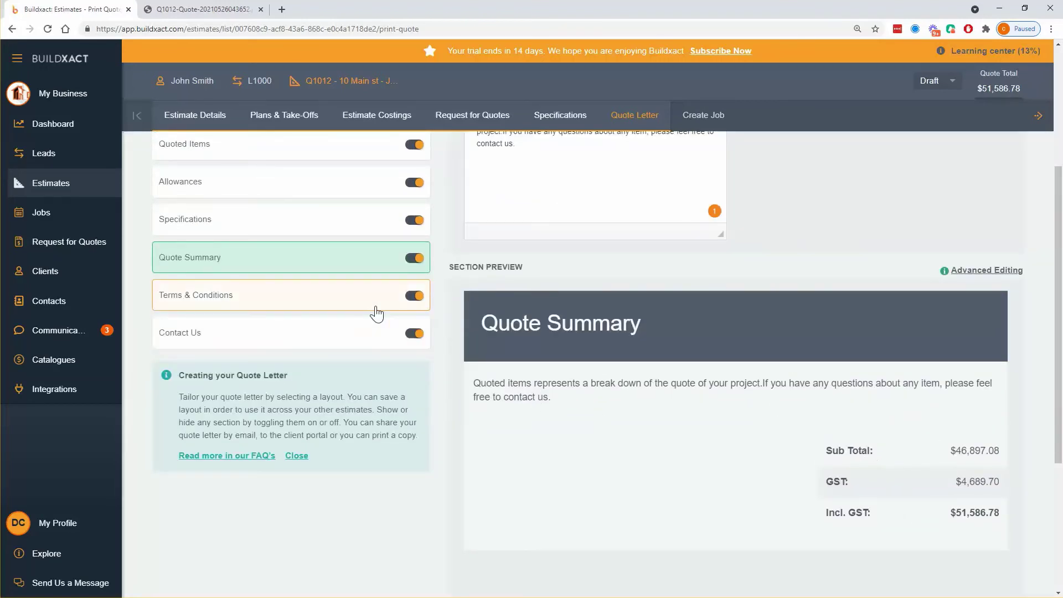
click(352, 300)
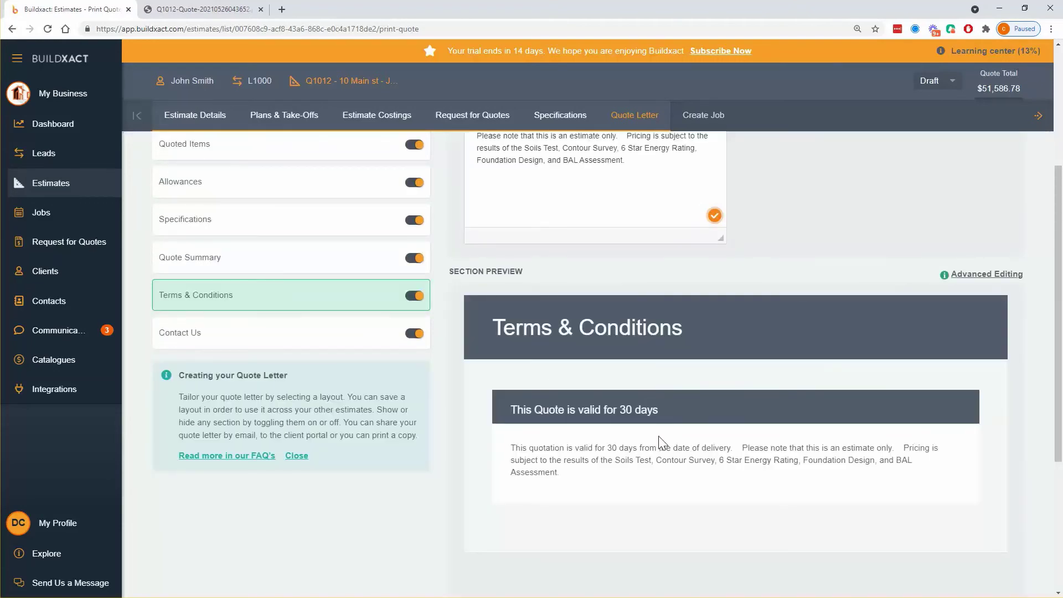
Open the Contact Us section and examine its business detail settings, background image and preview.
click(330, 339)
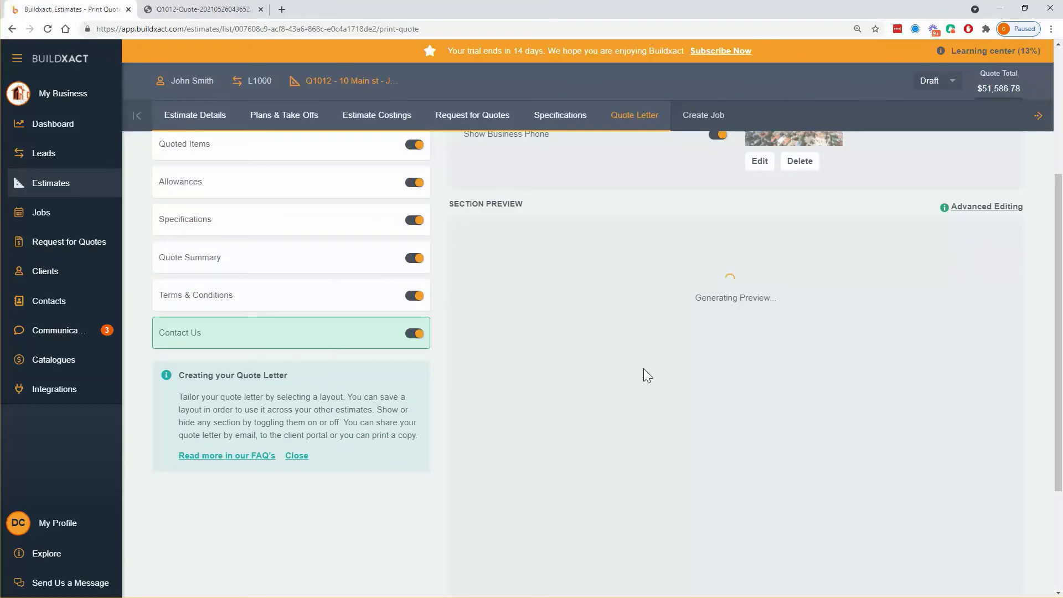
scroll(641, 362, up, 4)
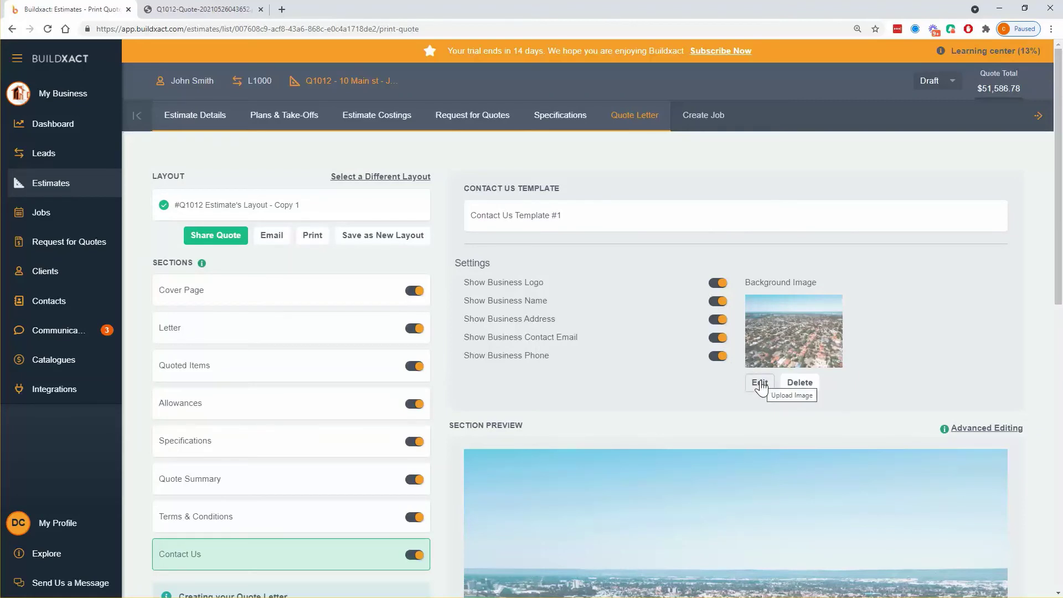
scroll(735, 426, down, 4)
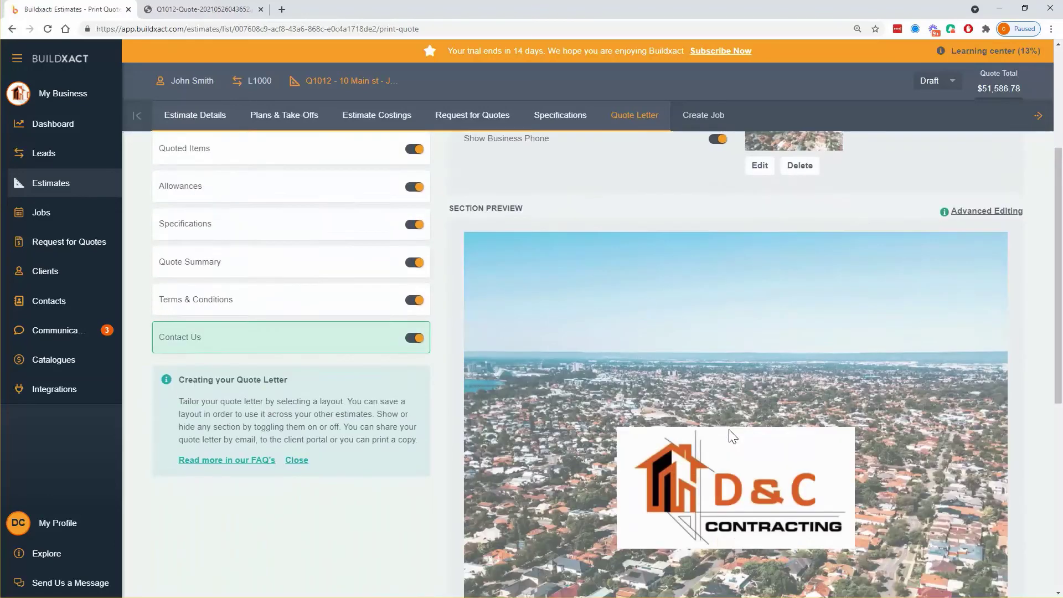
scroll(729, 430, up, 4)
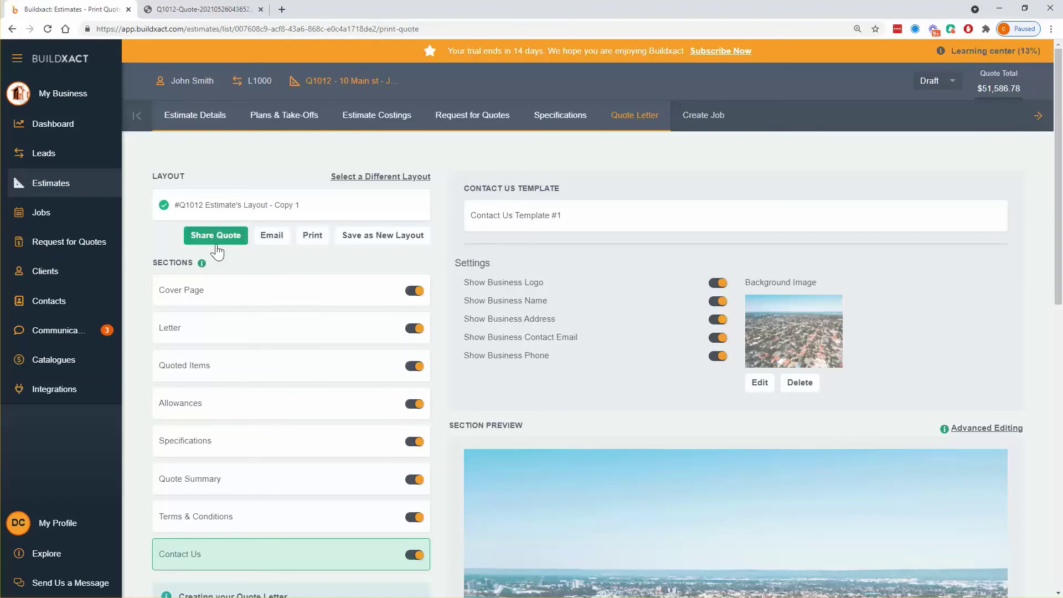
Look at the print format options and the draft quote email to the customer, leaving both without printing or sending.
click(312, 237)
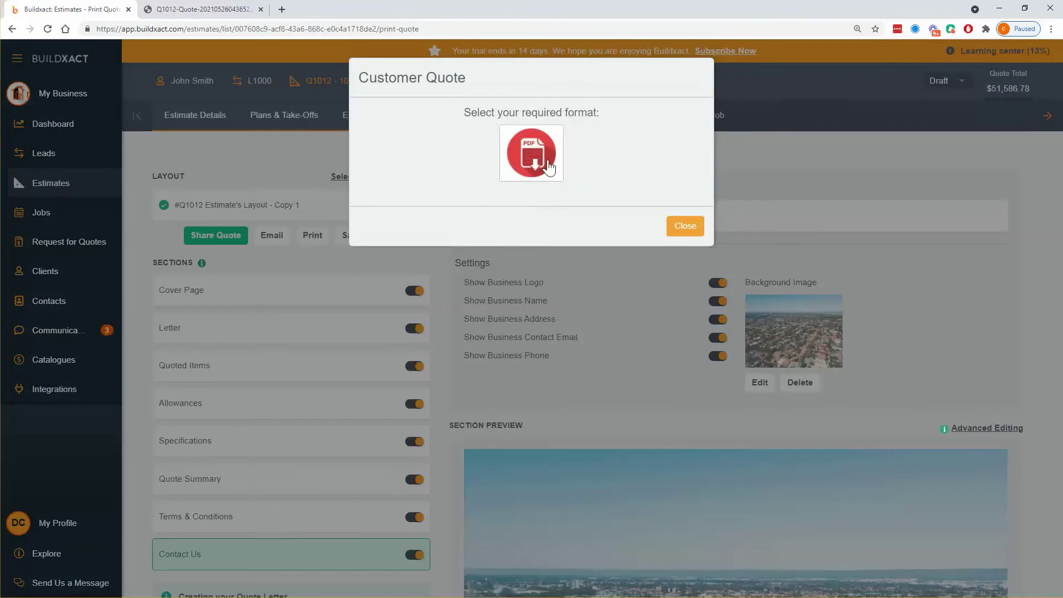
click(671, 222)
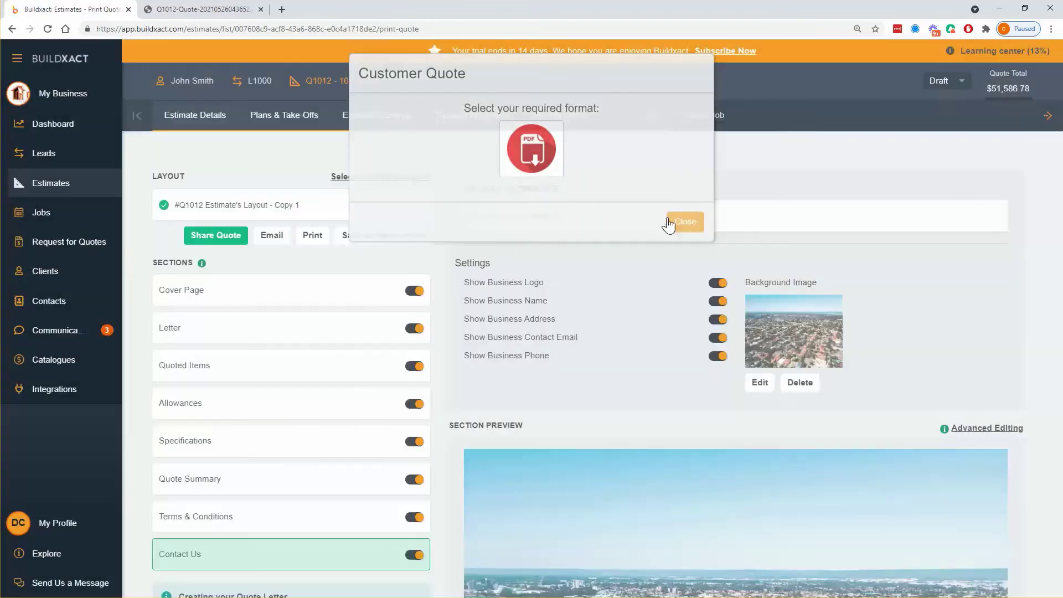
click(280, 242)
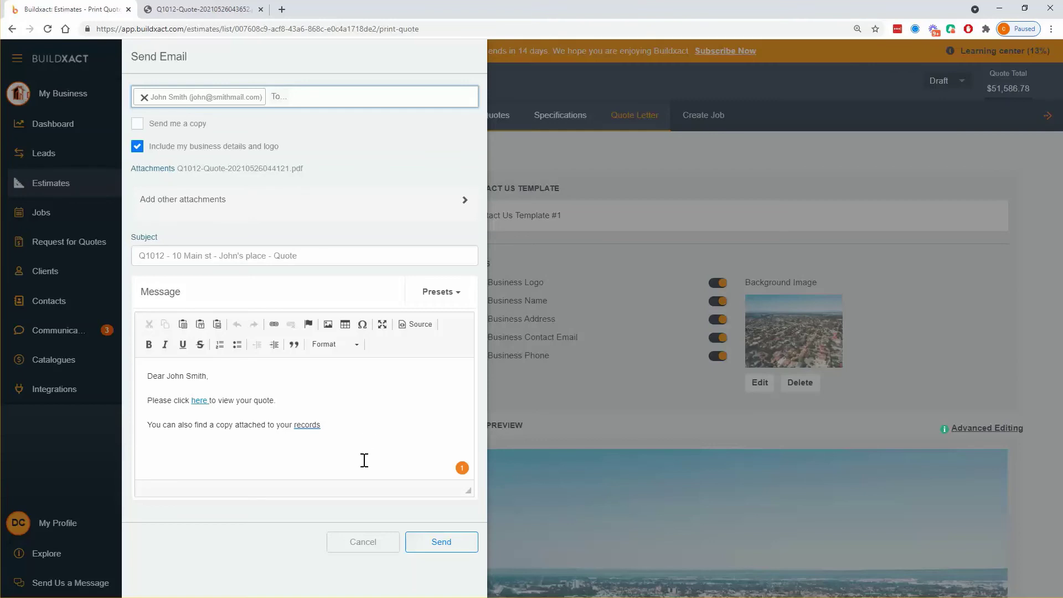
click(363, 542)
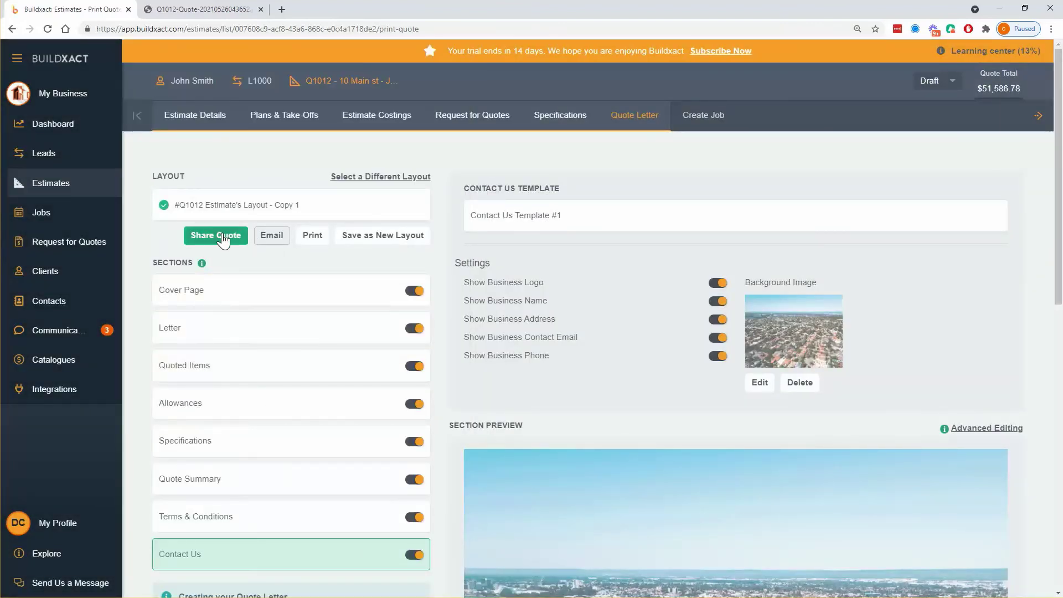
Generate the customer quote as a PDF, open it and view its cover page.
click(311, 237)
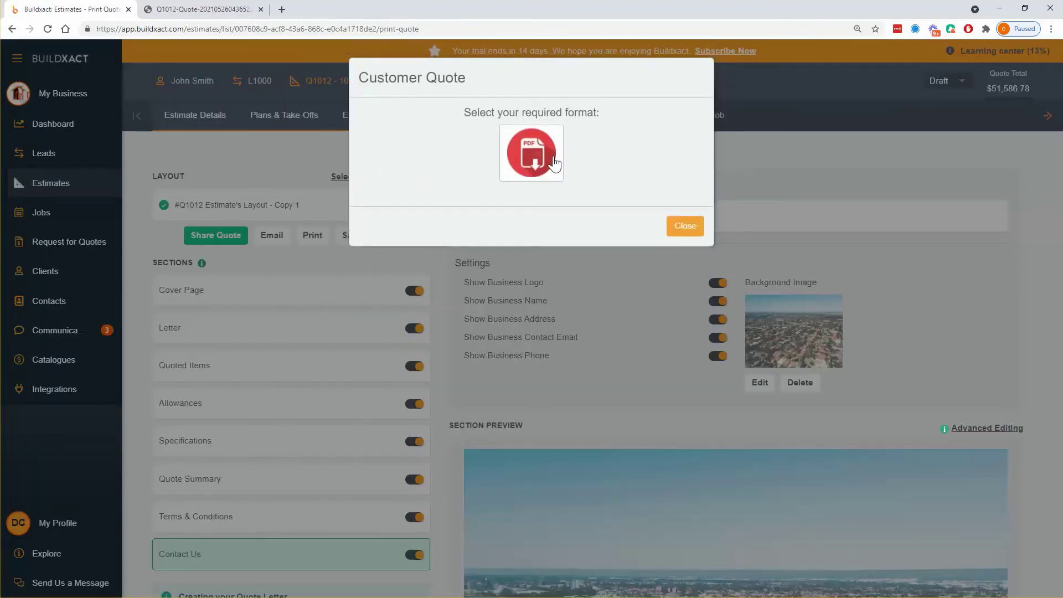
click(533, 165)
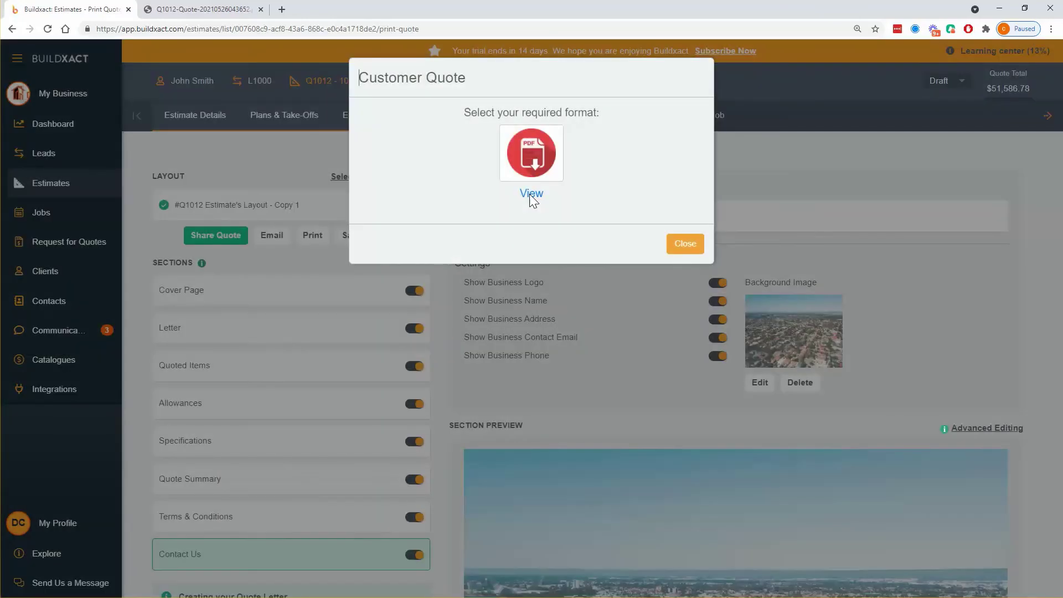
click(529, 196)
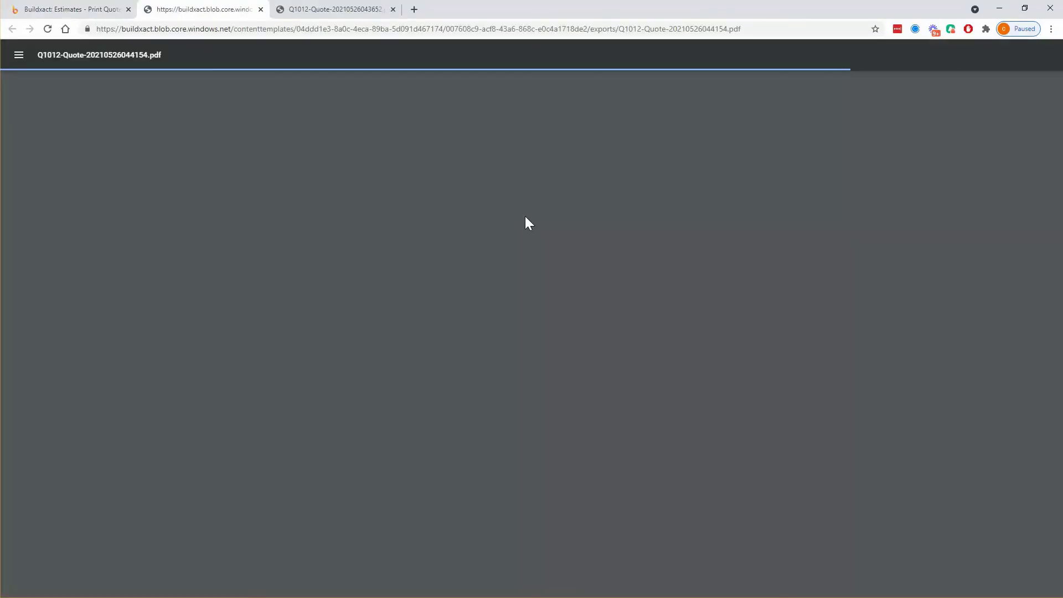
scroll(609, 229, down, 1)
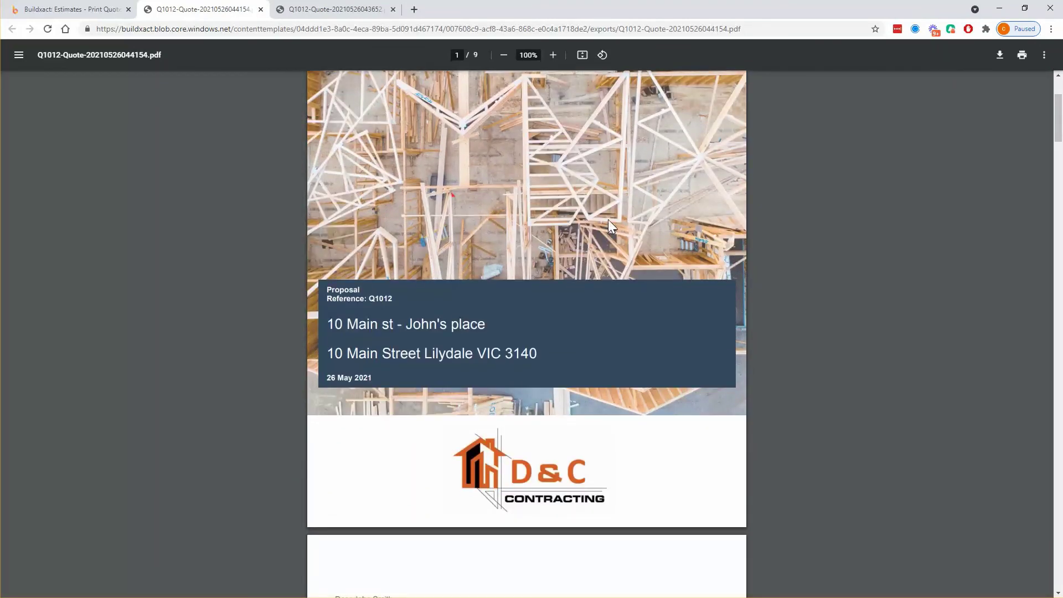
scroll(607, 219, down, 1)
scroll(608, 219, up, 1)
scroll(608, 220, up, 1)
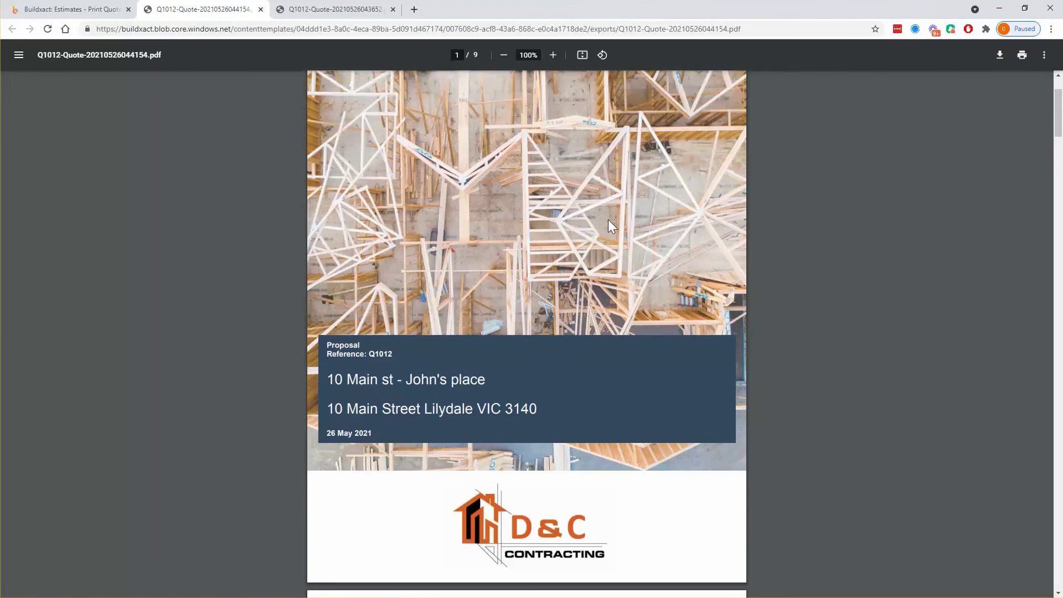
Review the cover letter and the Quoted Items breakdown in the generated quote PDF.
scroll(608, 219, down, 5)
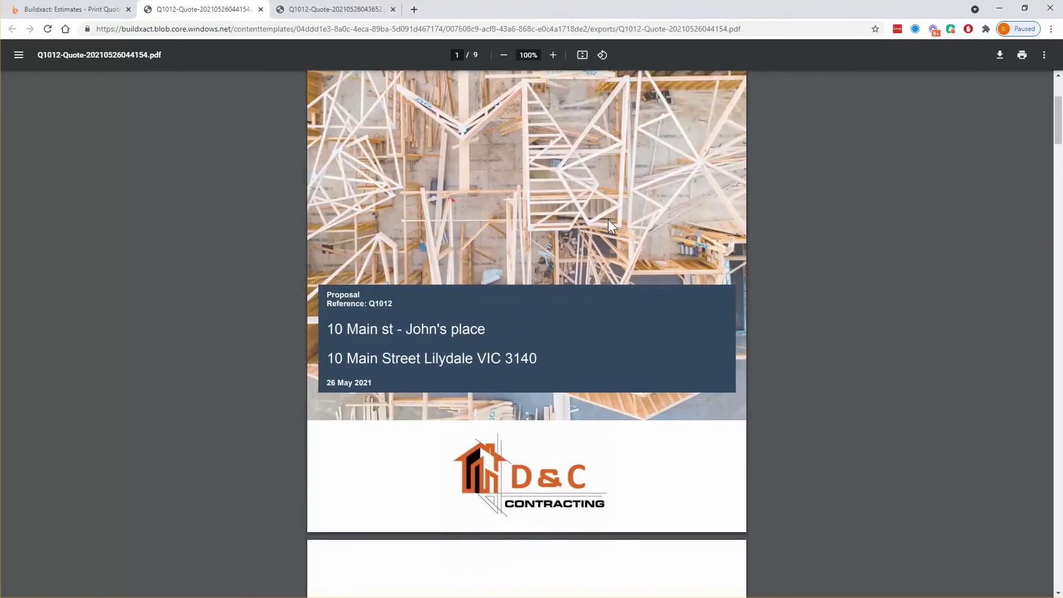
scroll(610, 225, down, 4)
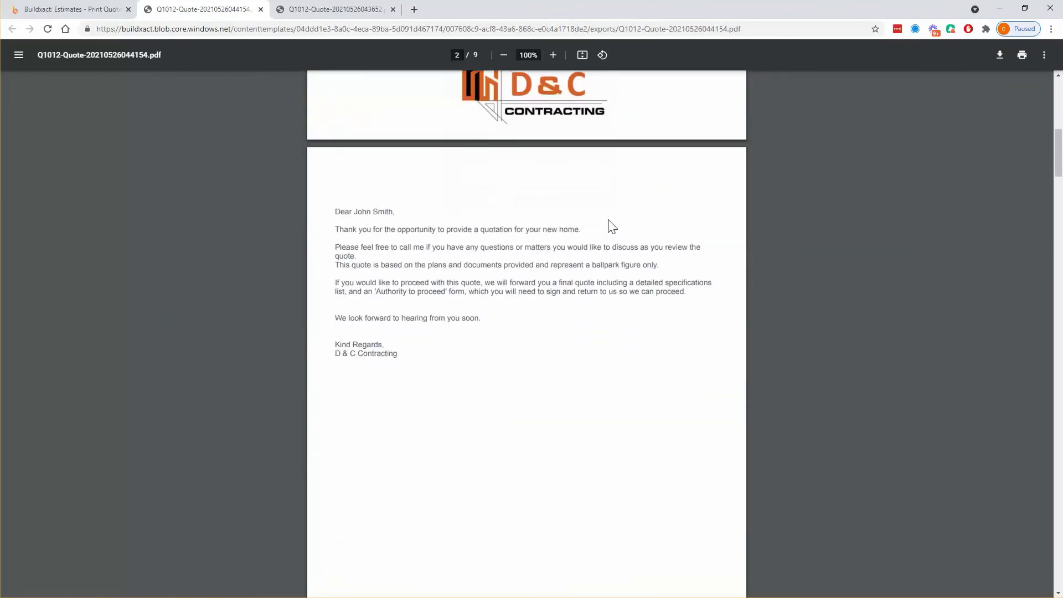
scroll(565, 180, down, 2)
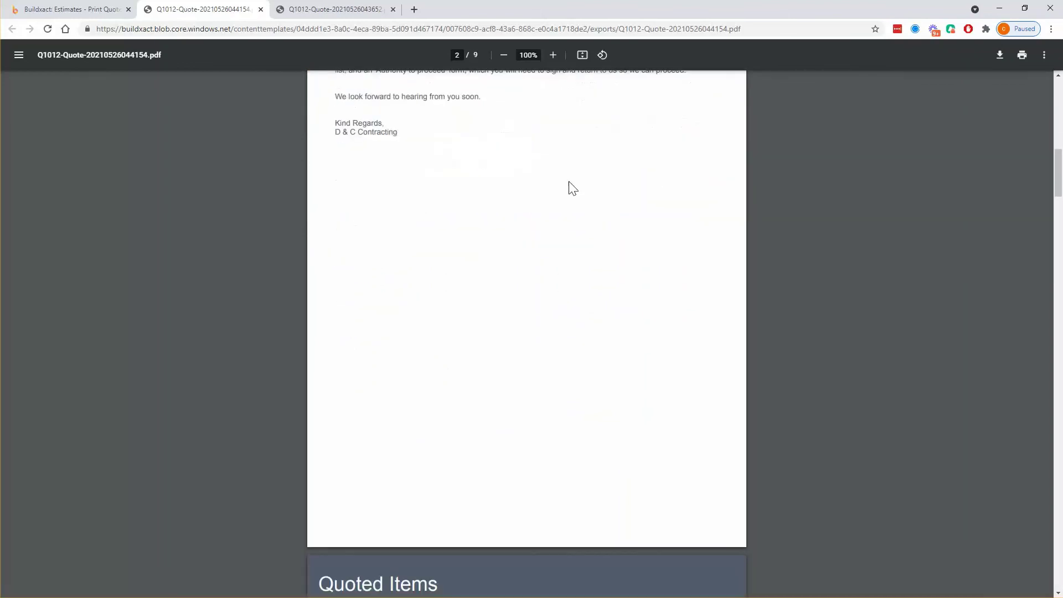
scroll(579, 183, down, 3)
scroll(578, 179, down, 6)
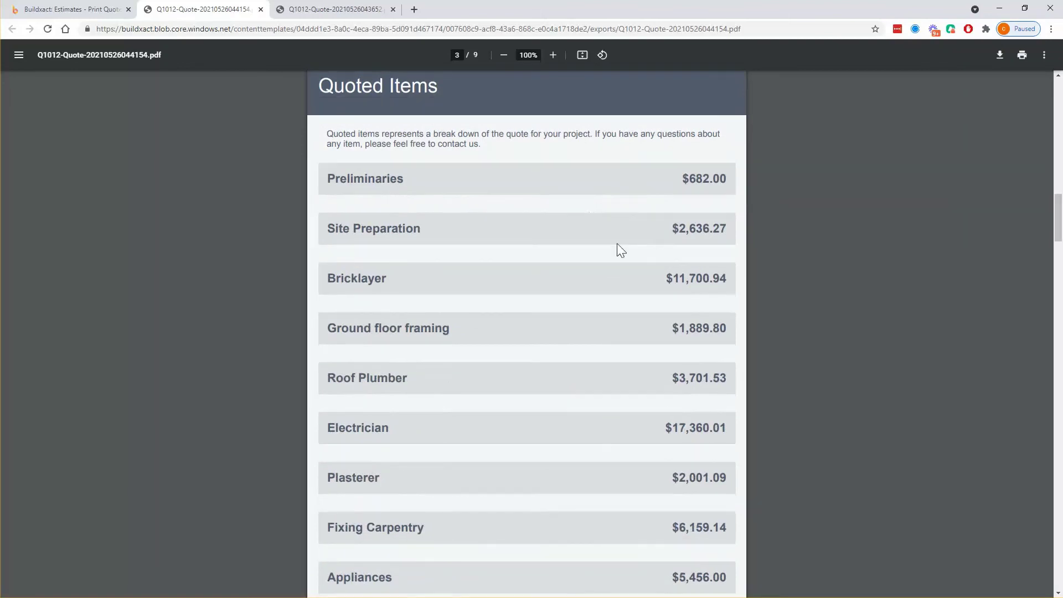
scroll(623, 246, down, 3)
scroll(623, 246, down, 3)
Examine the PDF's Allowances page and its Specifications & Inclusions pages, including the appliance images and Exclusions.
scroll(623, 247, down, 5)
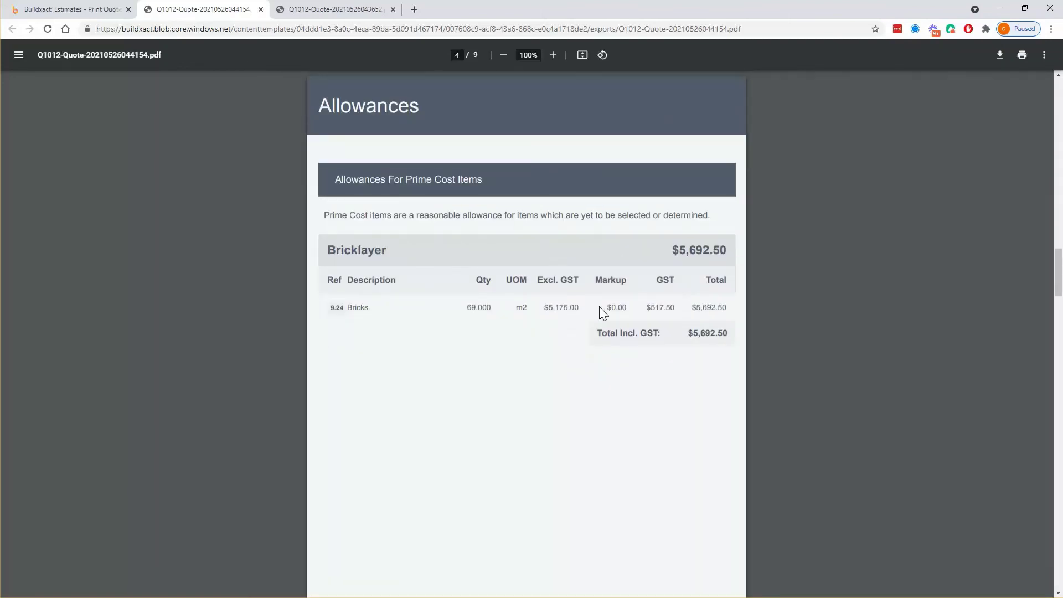
scroll(623, 311, down, 5)
scroll(622, 311, down, 12)
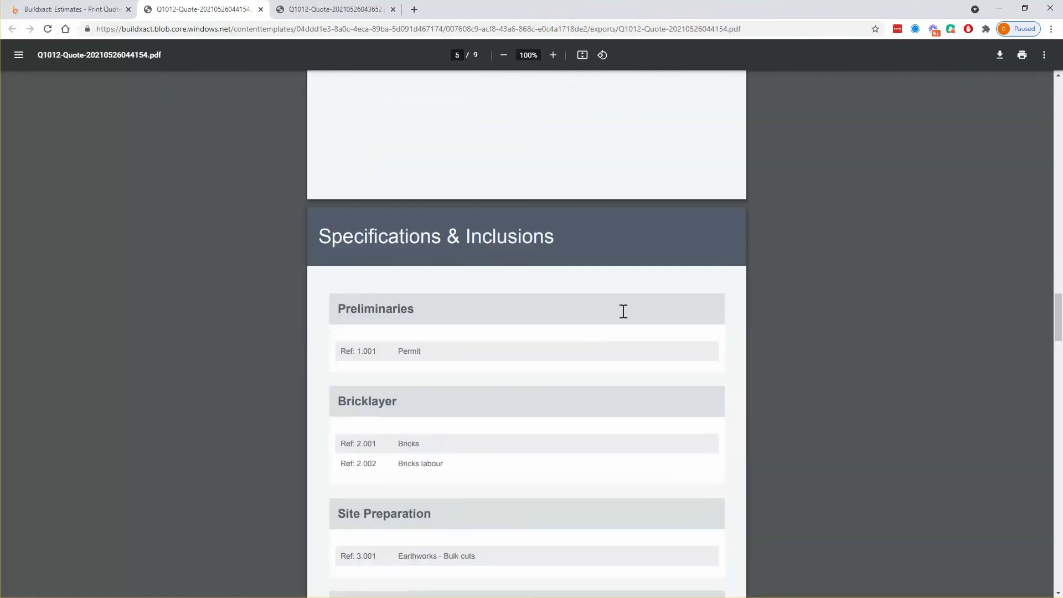
scroll(619, 315, down, 4)
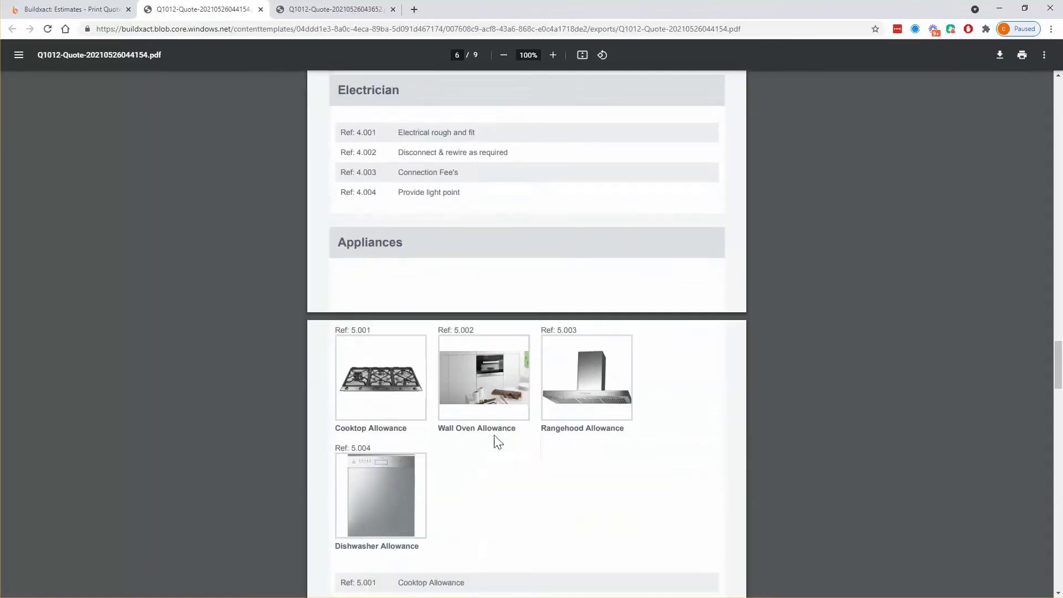
scroll(399, 310, down, 2)
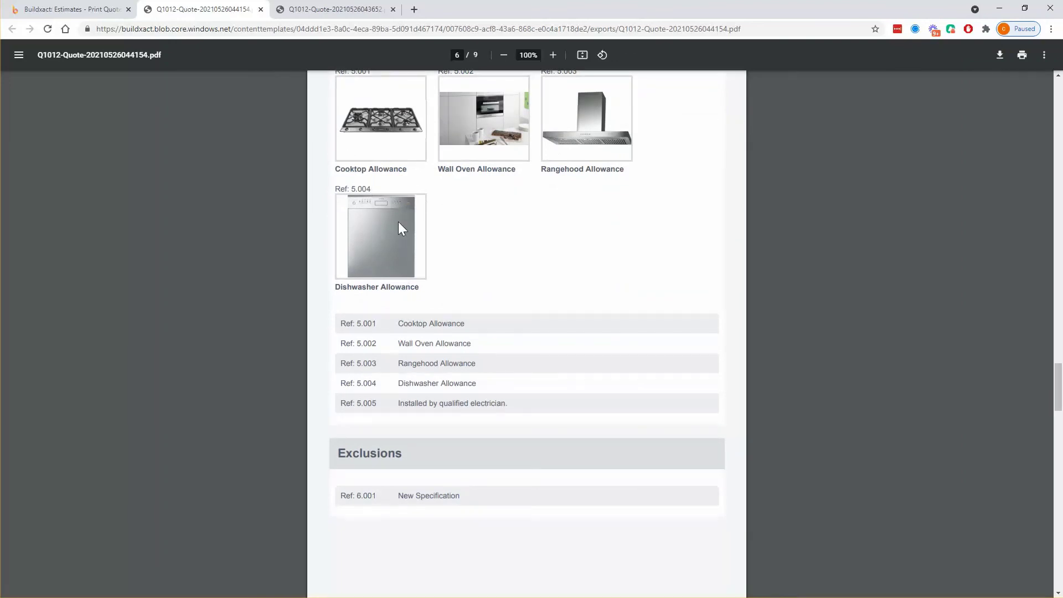
scroll(561, 349, down, 3)
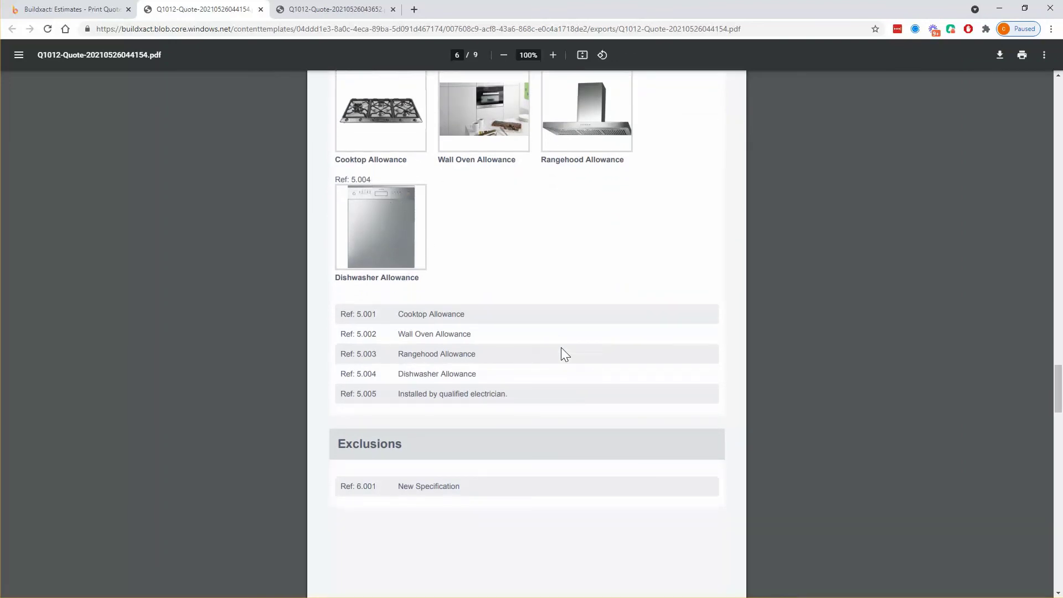
Review the Quote Summary, Terms & Conditions and closing Contact Details pages of the PDF.
scroll(560, 347, down, 6)
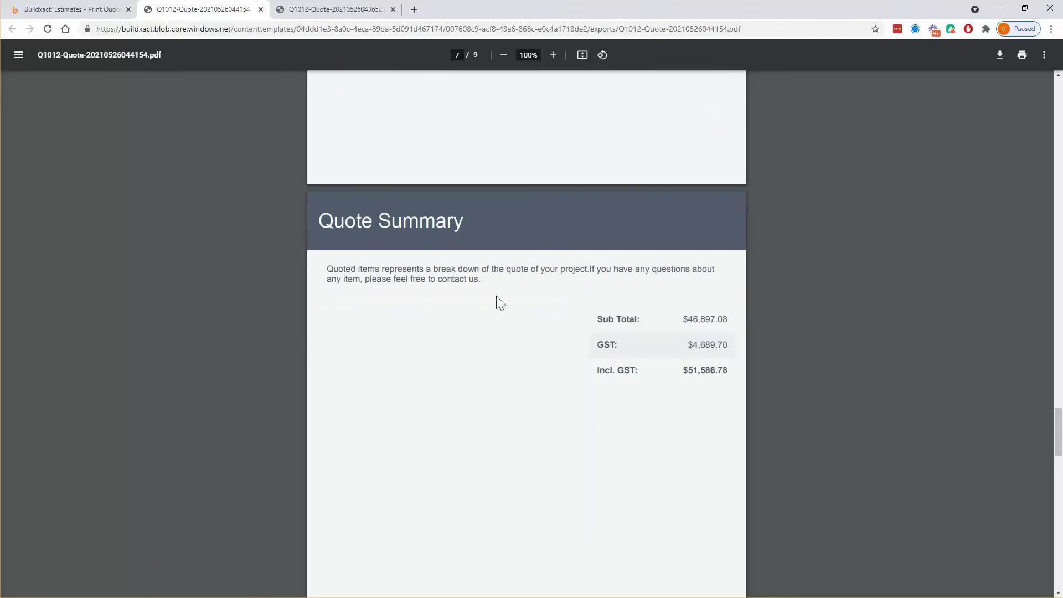
scroll(588, 353, down, 10)
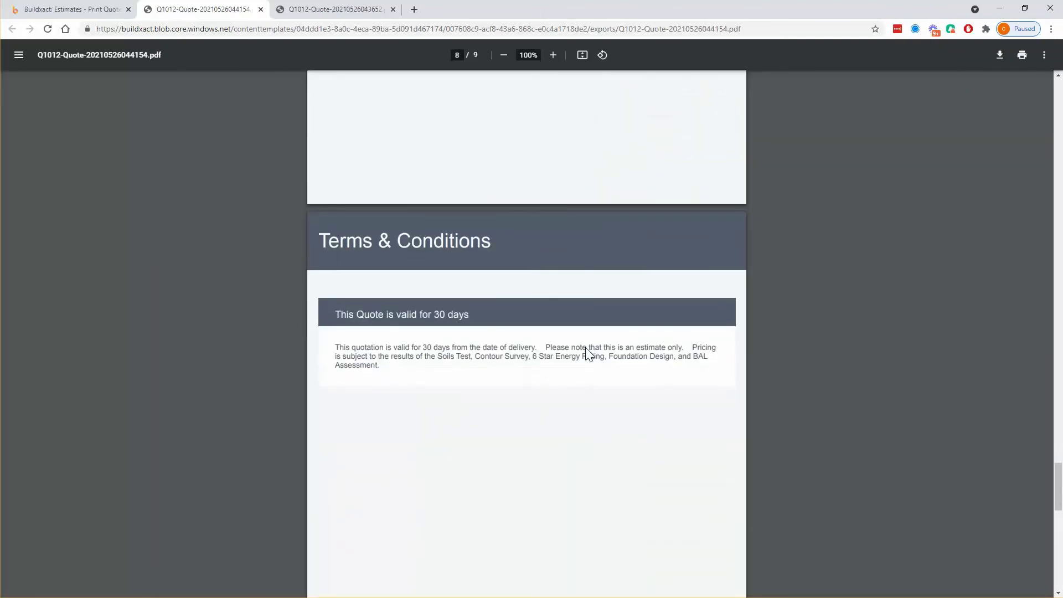
scroll(588, 353, down, 8)
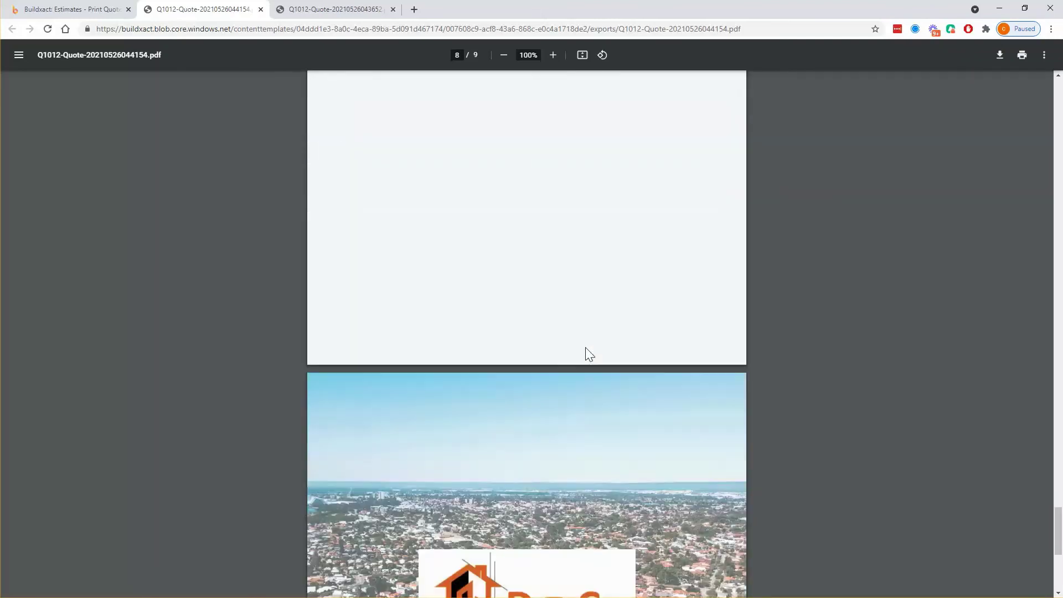
scroll(586, 347, down, 4)
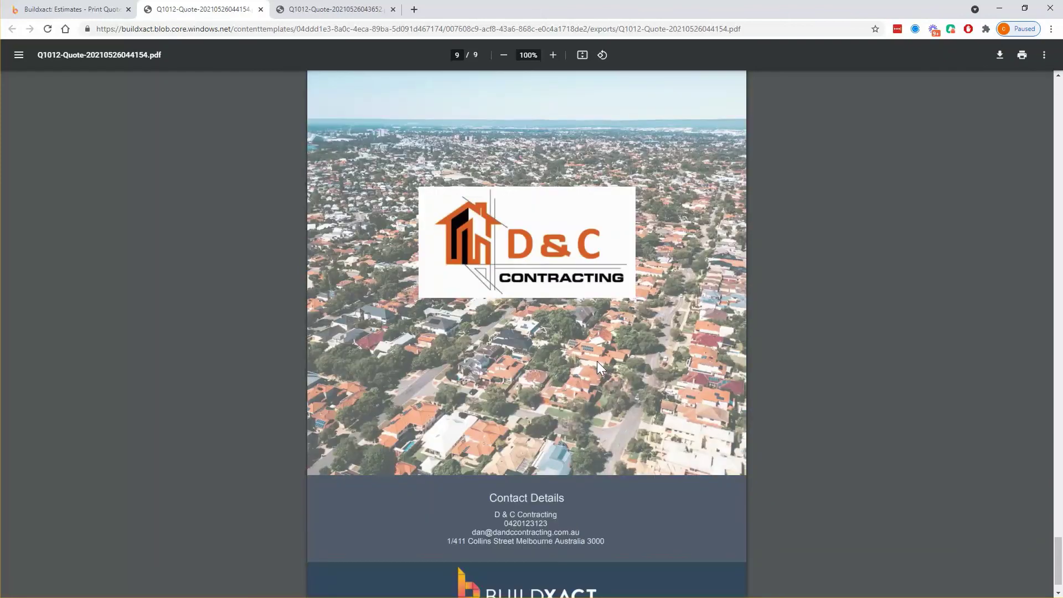
Go back through the PDF to recheck the Terms & Conditions wording and the Quote Summary totals.
scroll(596, 361, up, 9)
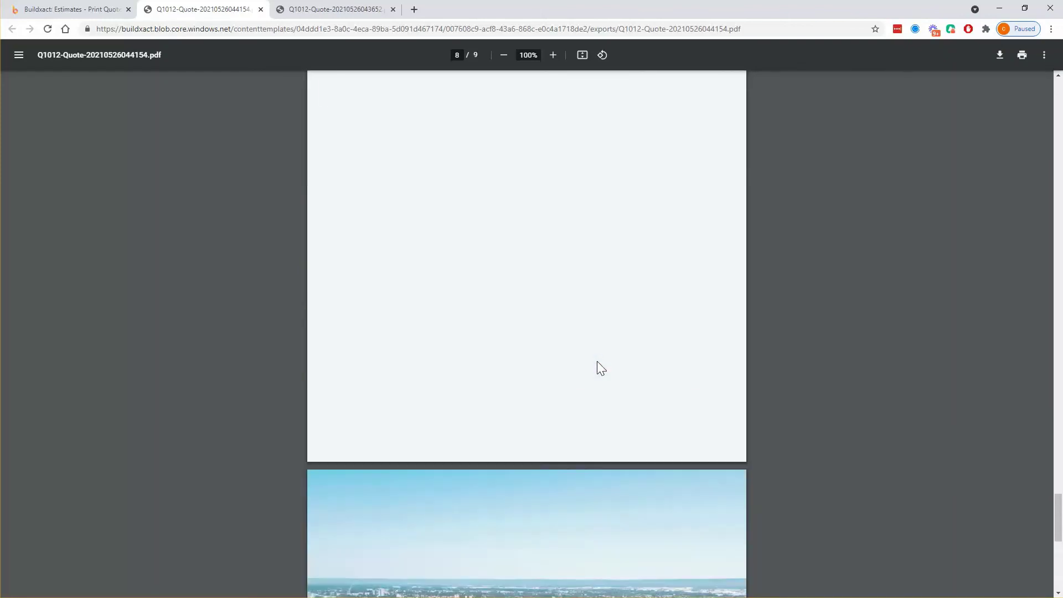
scroll(361, 204, up, 3)
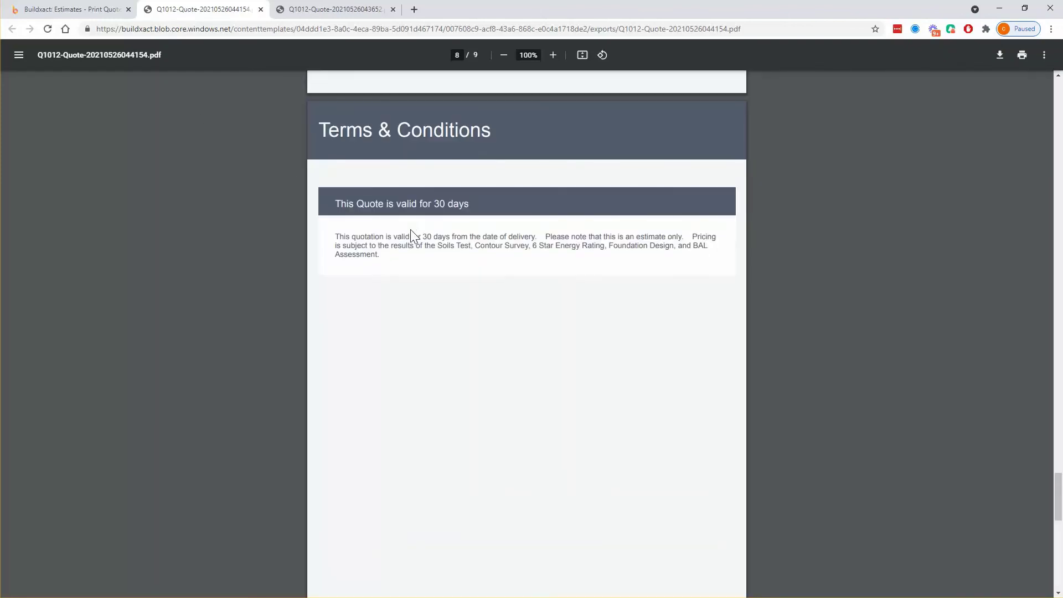
scroll(560, 265, up, 3)
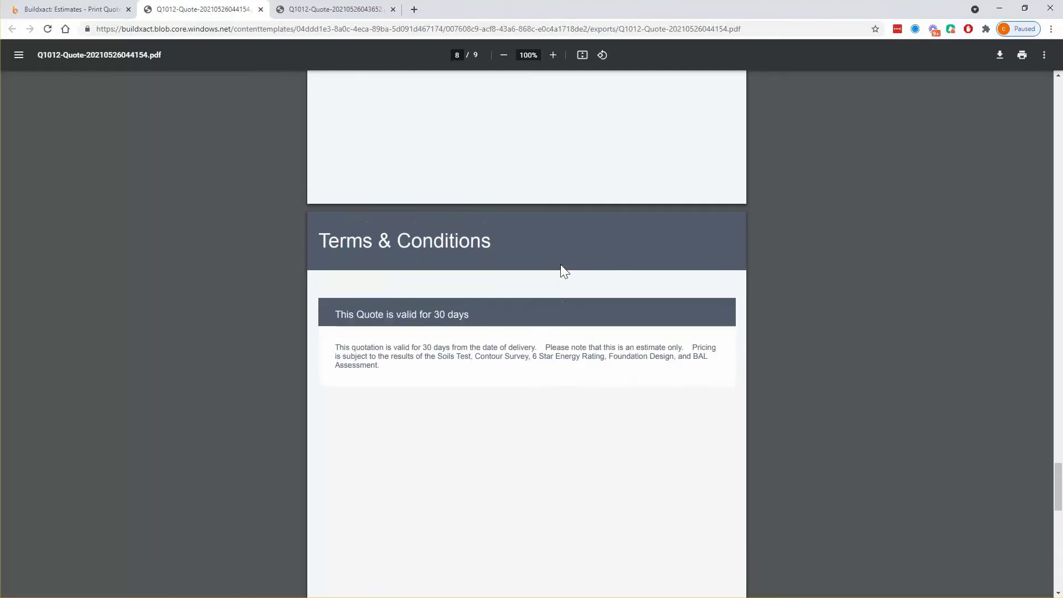
scroll(506, 251, up, 8)
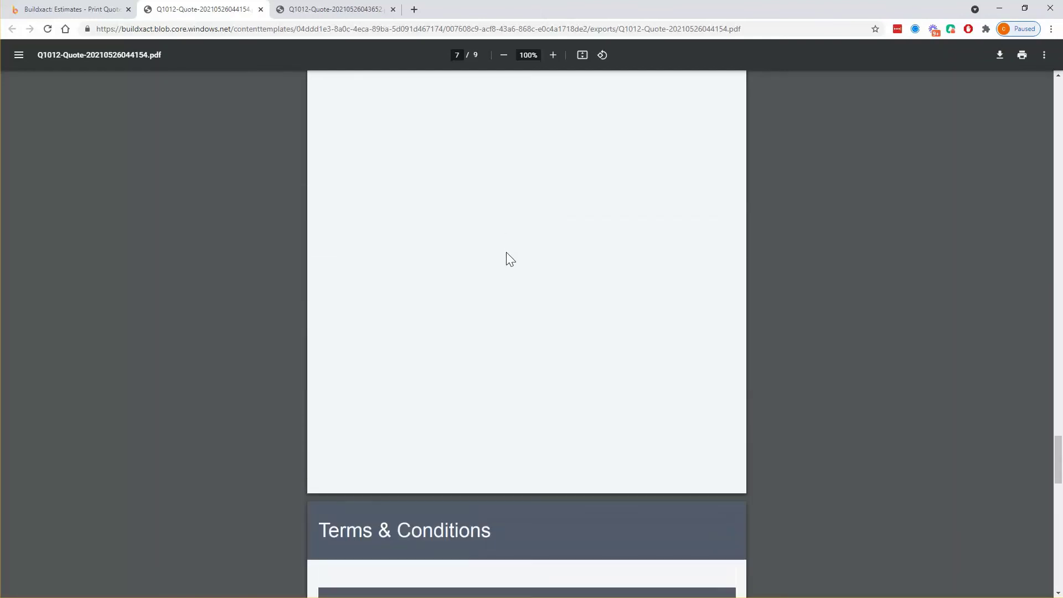
scroll(506, 252, up, 5)
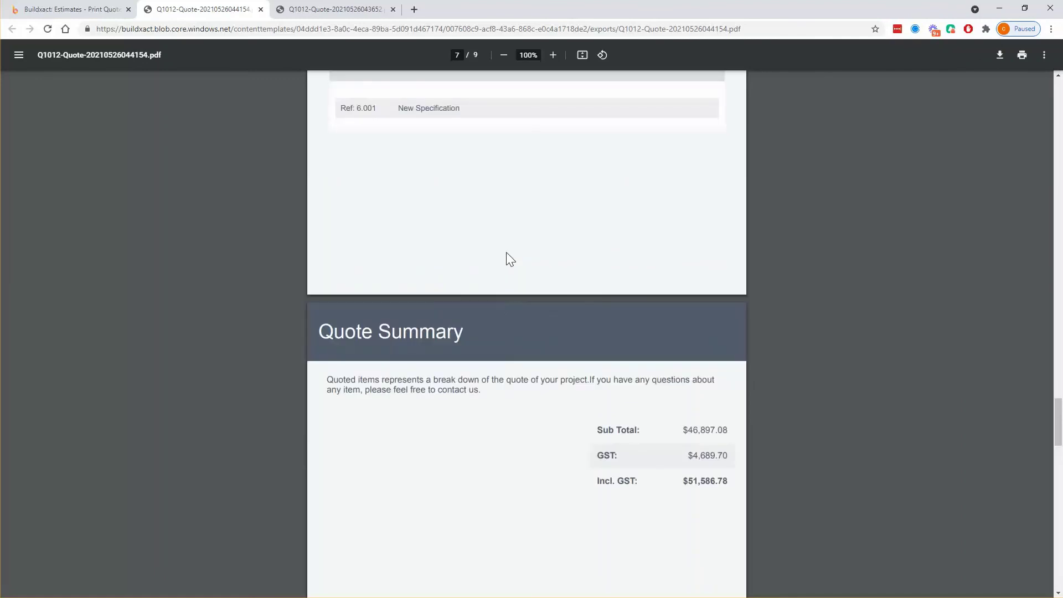
Return from the PDF to the Buildxact quote layout page and close the Customer Quote dialog.
scroll(508, 276, down, 6)
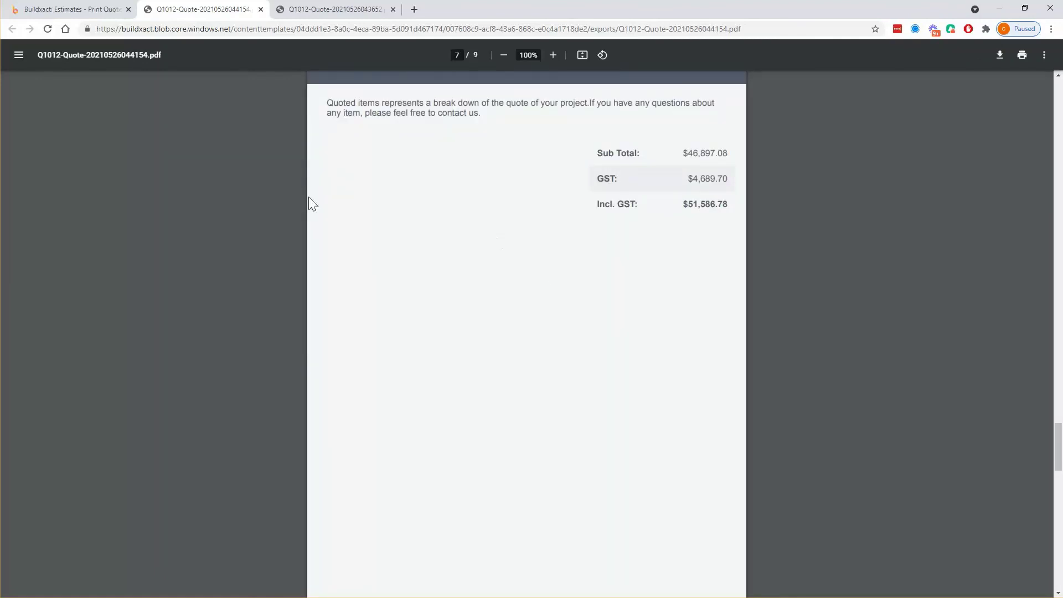
click(79, 12)
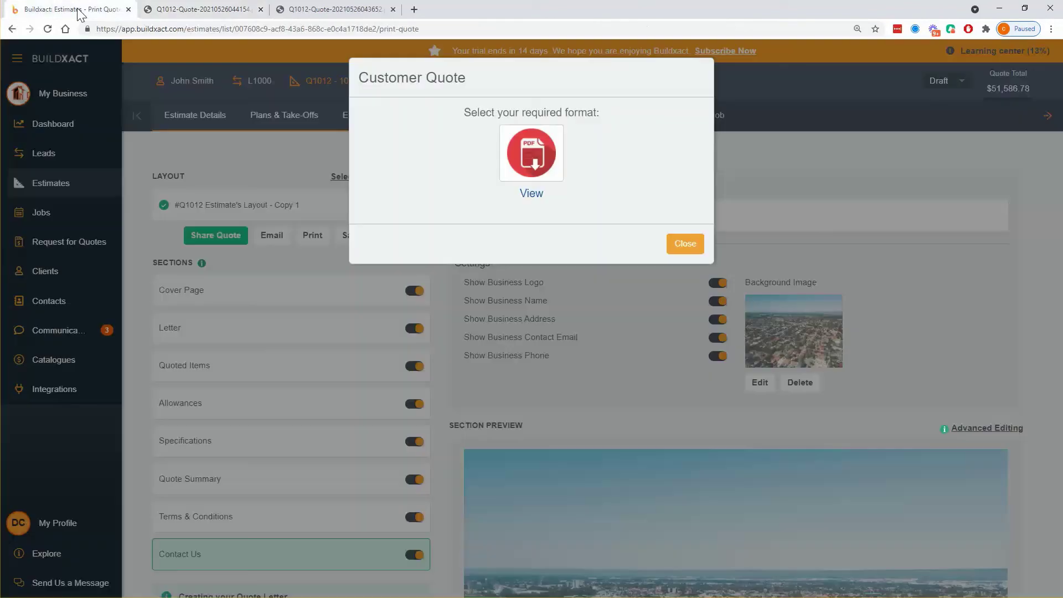
click(686, 244)
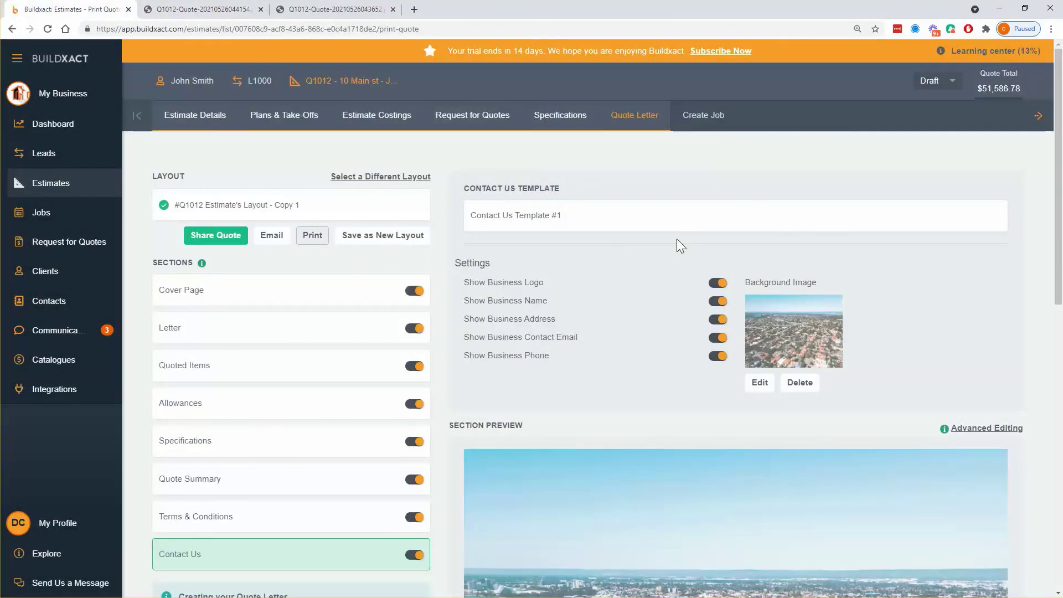